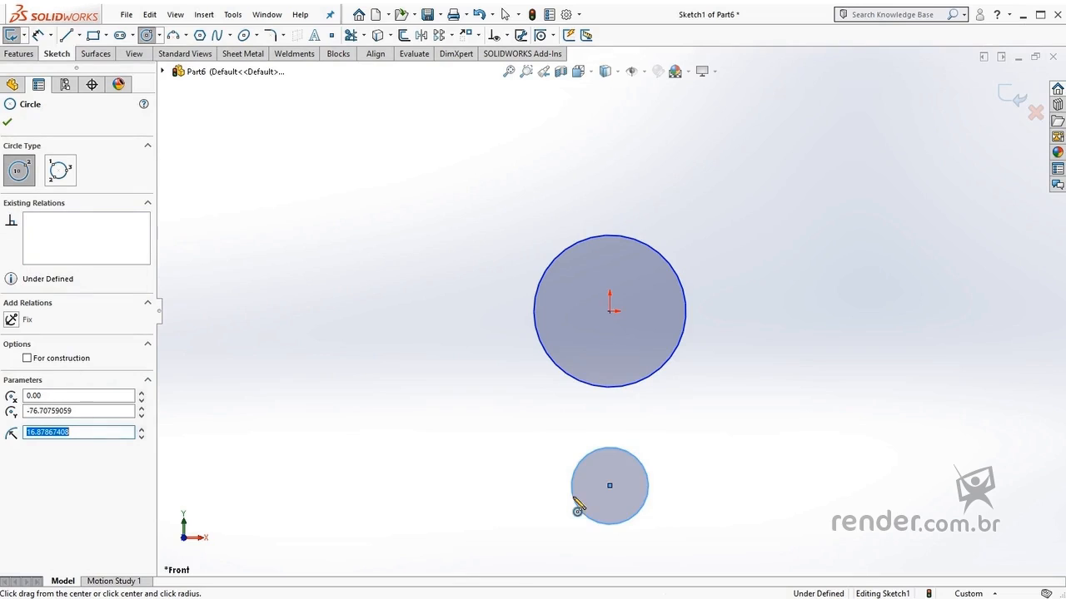
Step: Sketch two three-point arcs joining the large and small circles, about 127 mm radius on the left side and 67 mm on the right
click(173, 35)
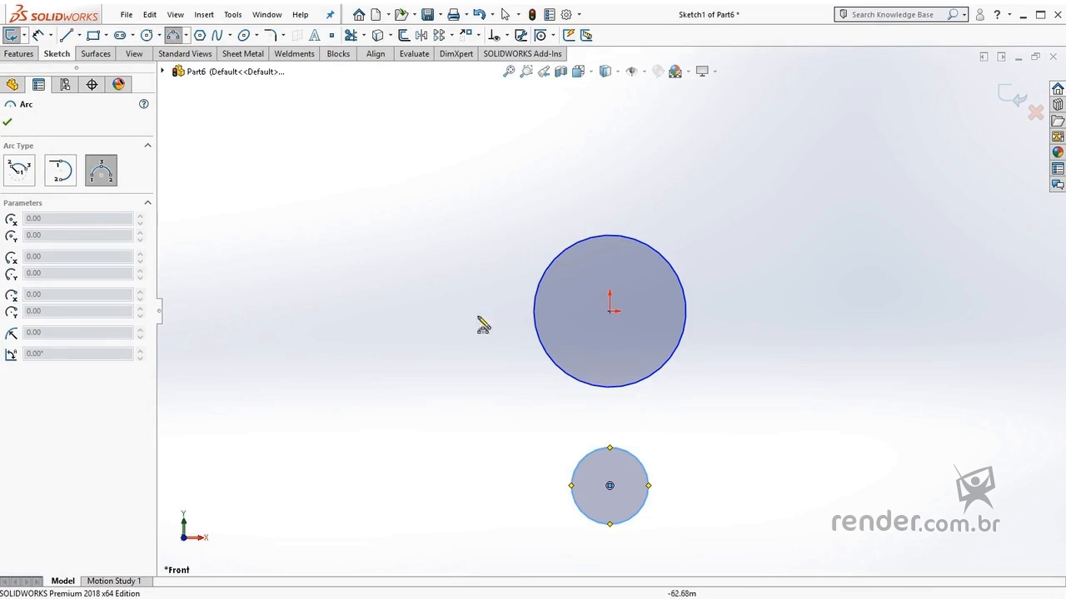
click(539, 341)
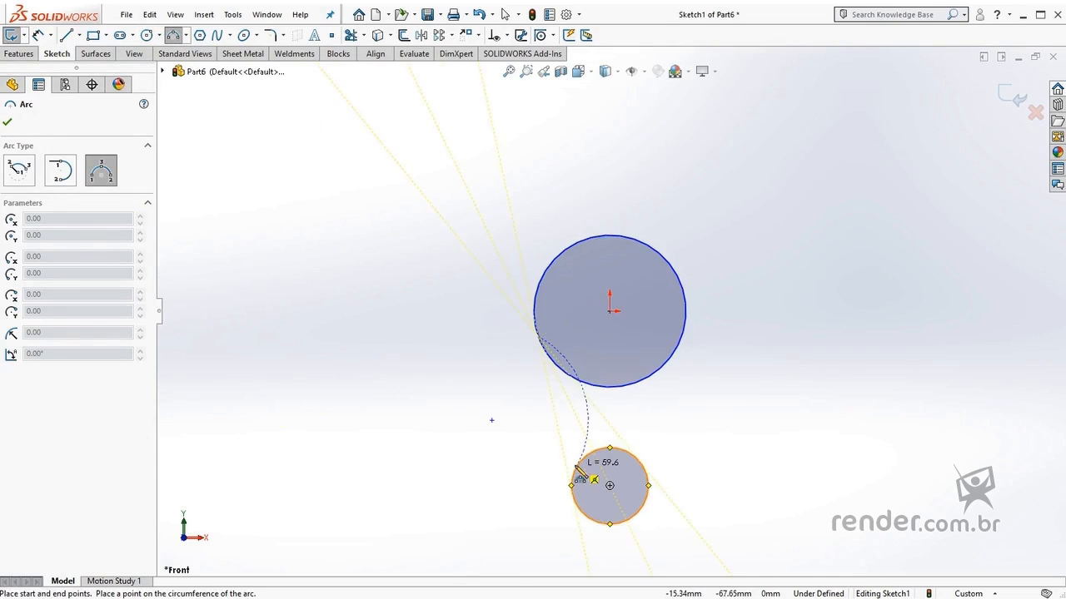
click(575, 463)
click(560, 430)
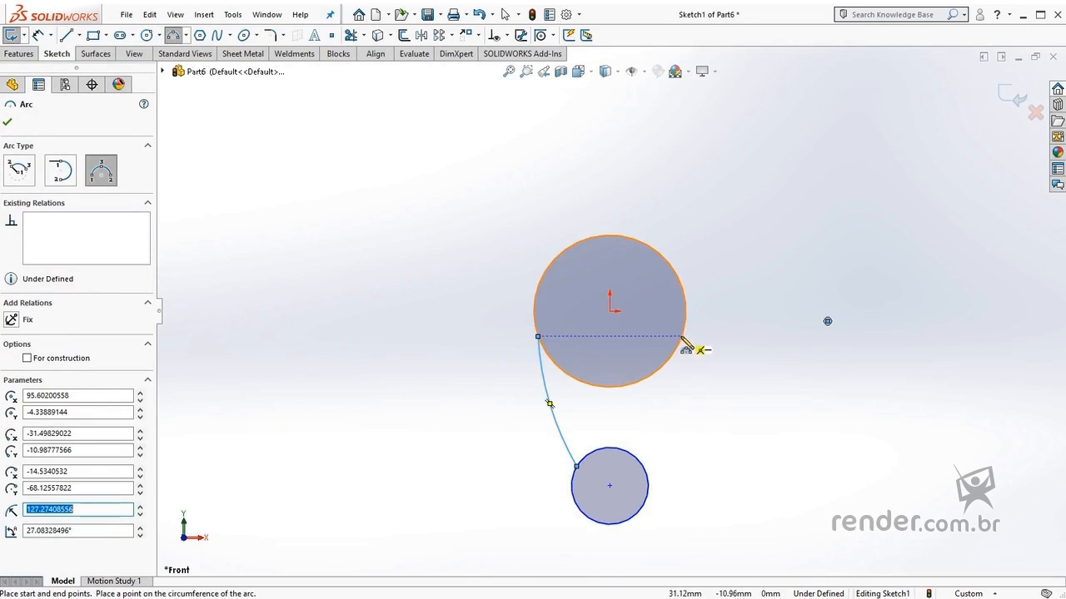
click(680, 350)
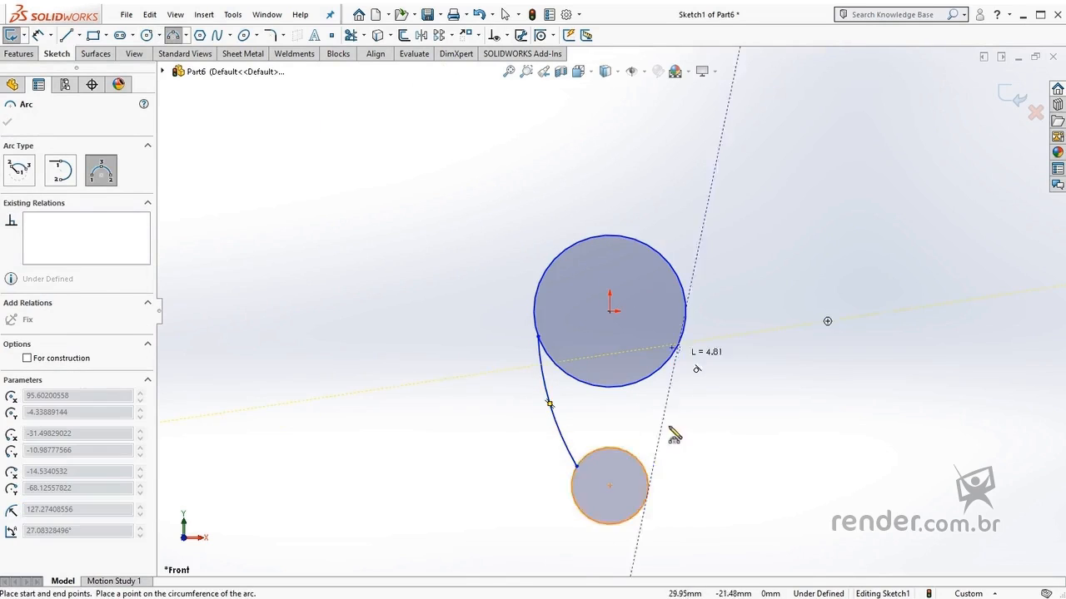
click(641, 463)
click(670, 422)
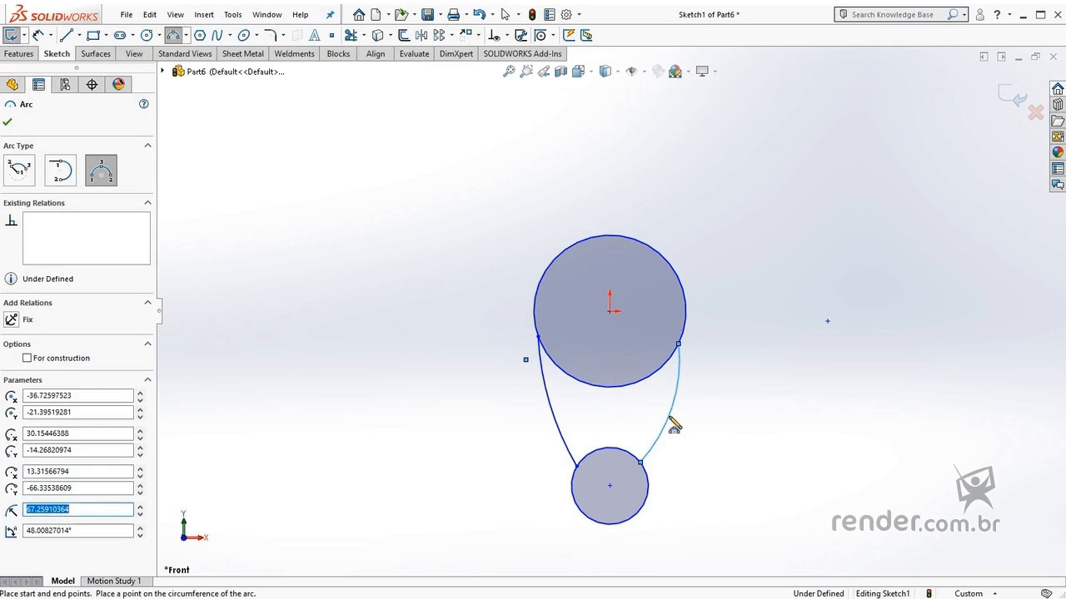
key(Escape)
Step: Add a tangent relation between the small lower circle and the large circle
click(612, 451)
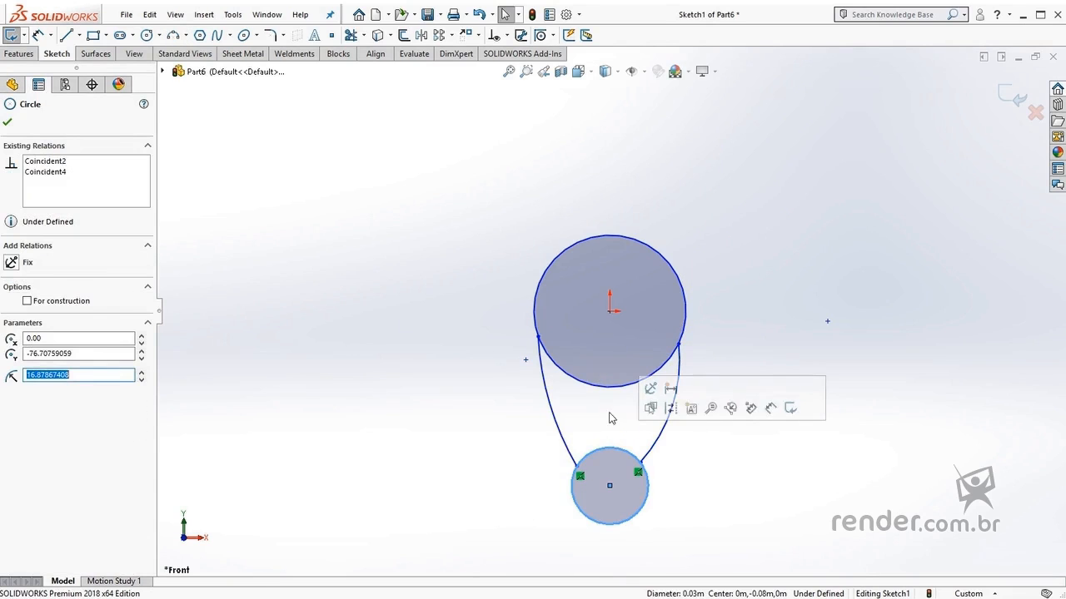
ctrl+click(610, 388)
click(669, 336)
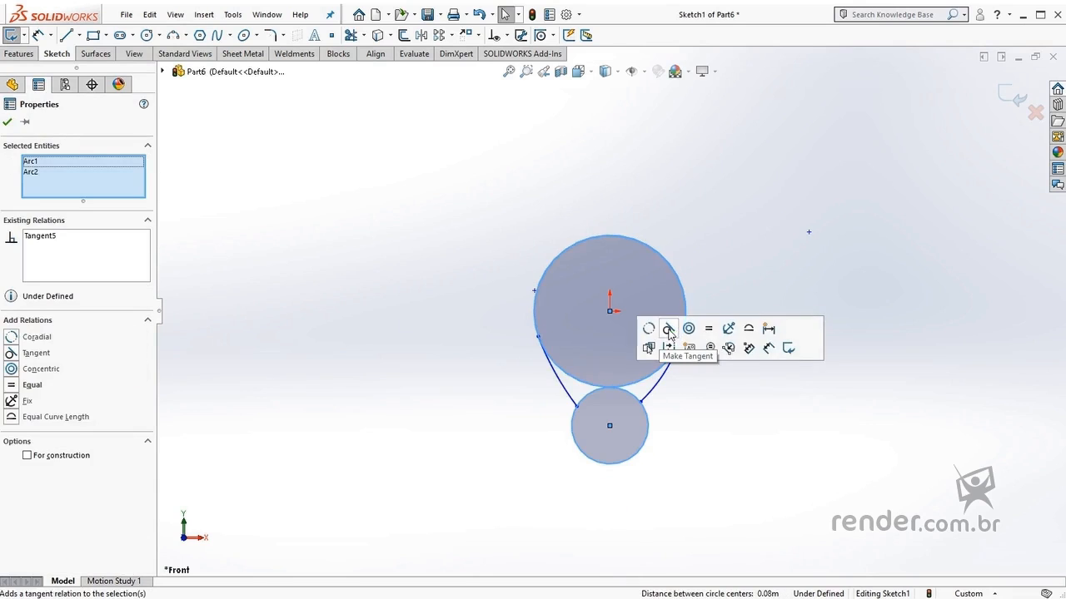
Step: Make the left connecting arc tangent to both the large circle and the small circle
click(557, 374)
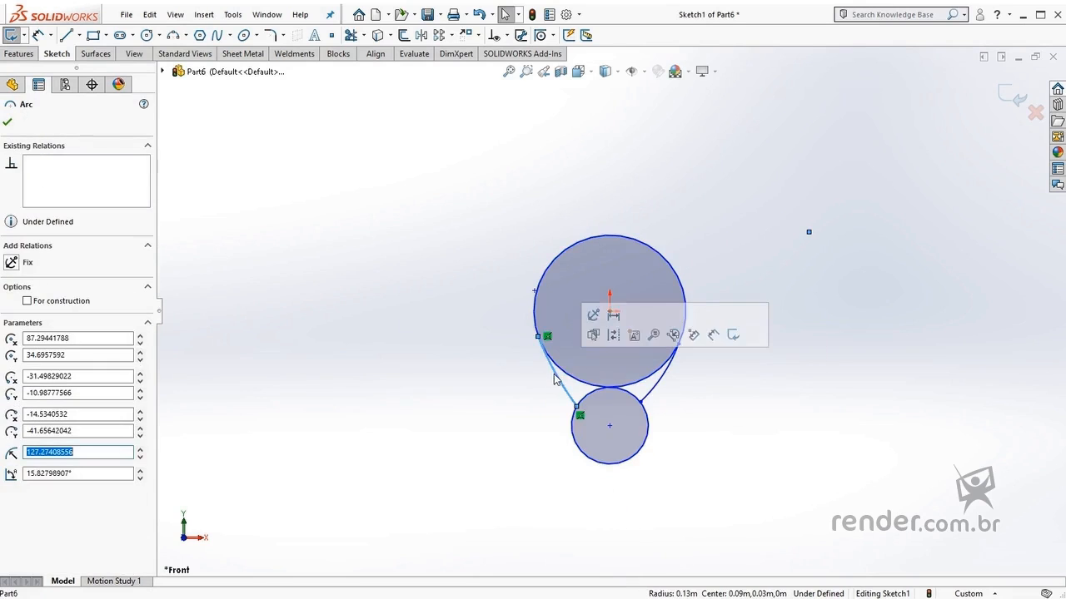
ctrl+click(540, 331)
click(593, 257)
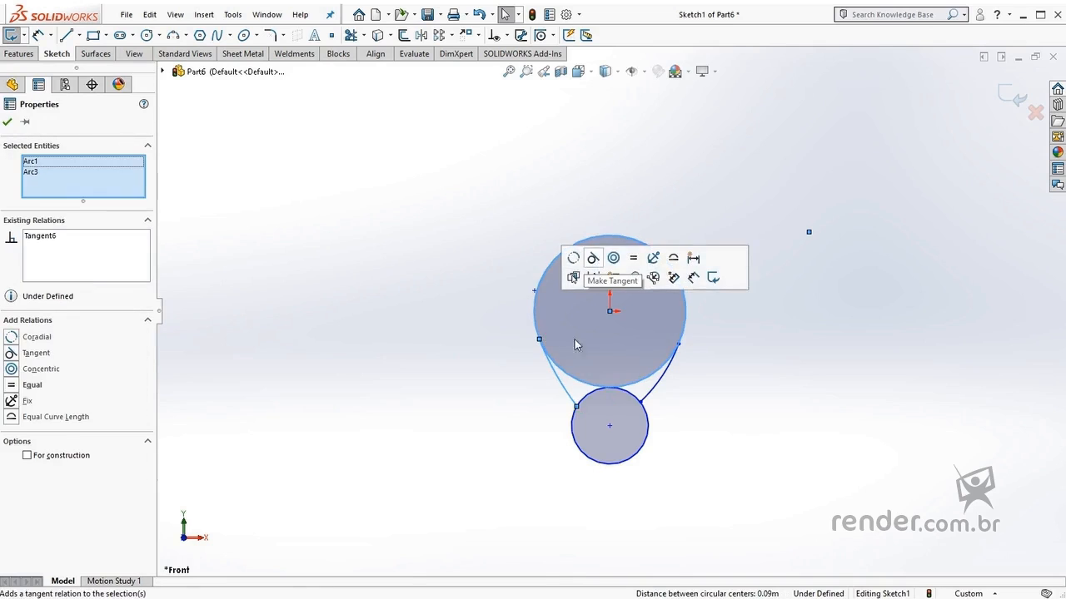
click(572, 431)
click(561, 383)
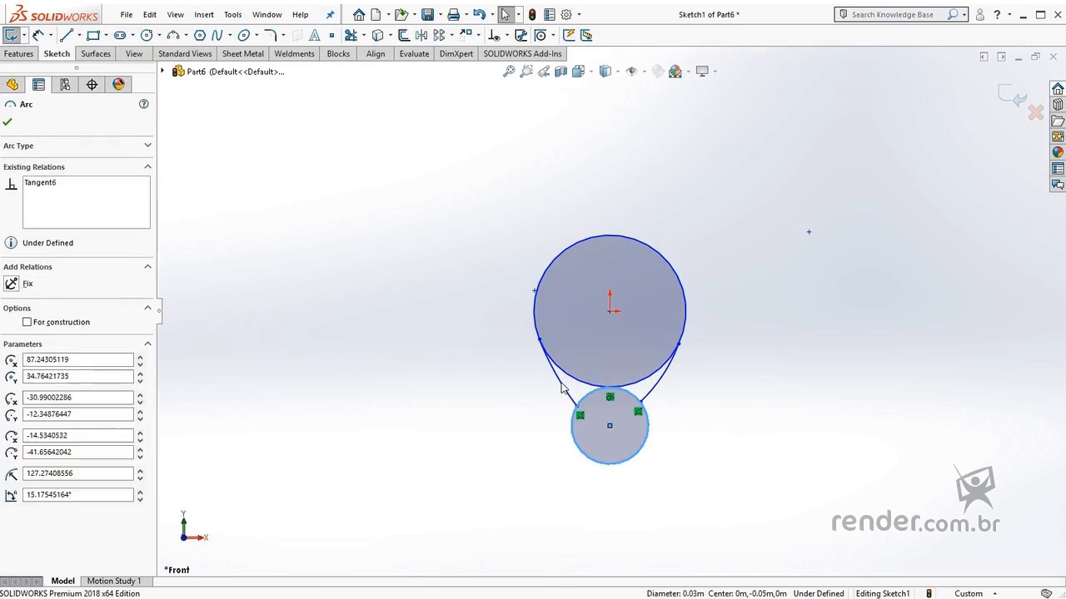
ctrl+click(583, 398)
click(619, 323)
Step: Move the lower endpoint of the right connecting arc slightly outward and down
click(648, 394)
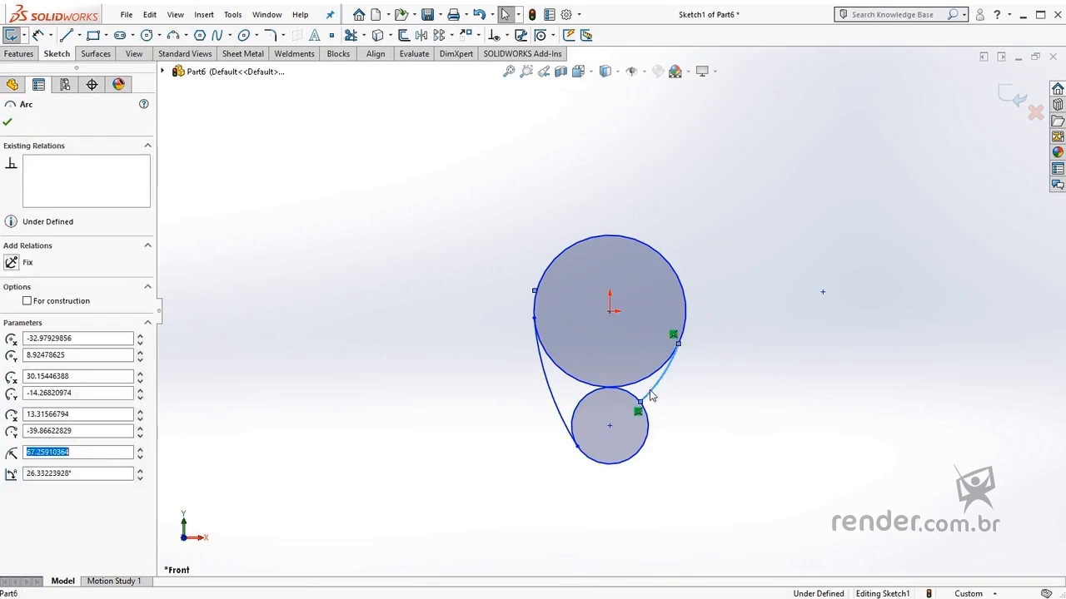
key(Escape)
mouse_move(640, 403)
mouse_down()
mouse_move(651, 429)
mouse_move(649, 413)
mouse_up()
click(680, 422)
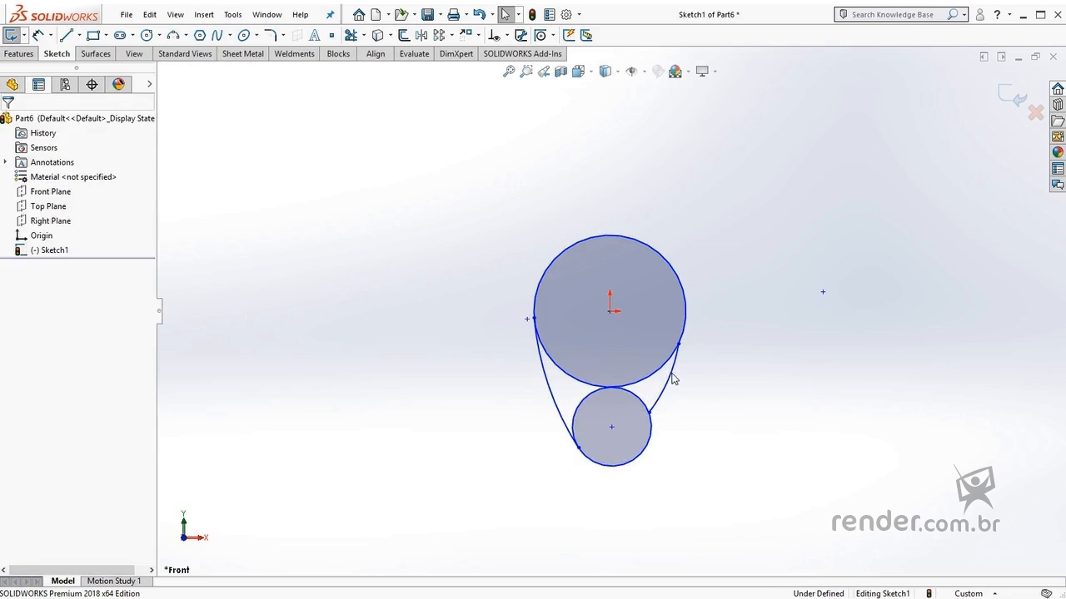
Step: Make the right connecting arc tangent to both the large circle and the small circle
click(671, 375)
ctrl+click(687, 315)
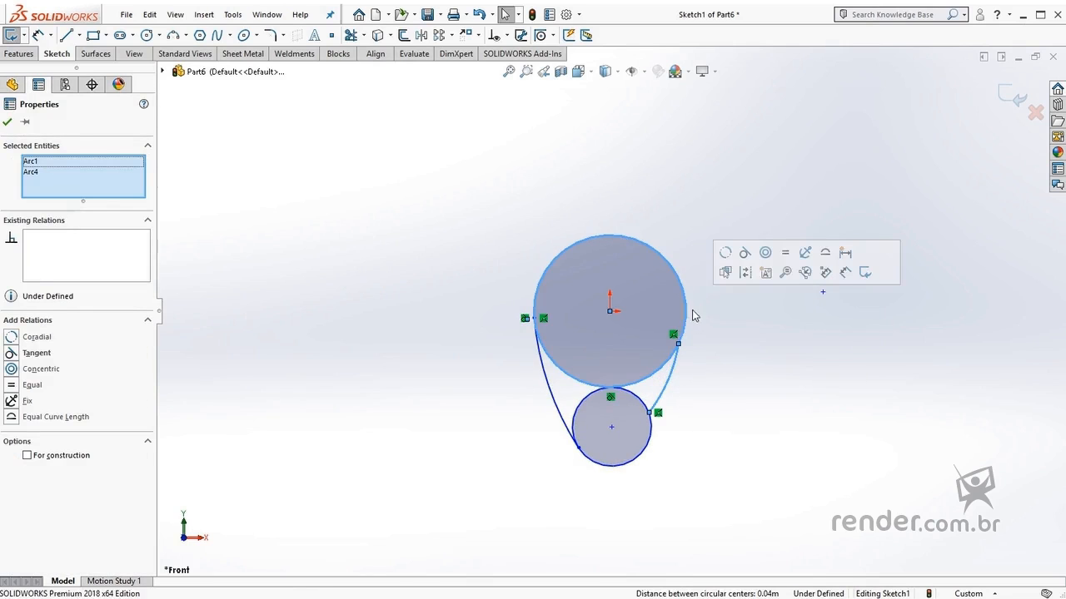
click(744, 252)
key(Escape)
click(651, 440)
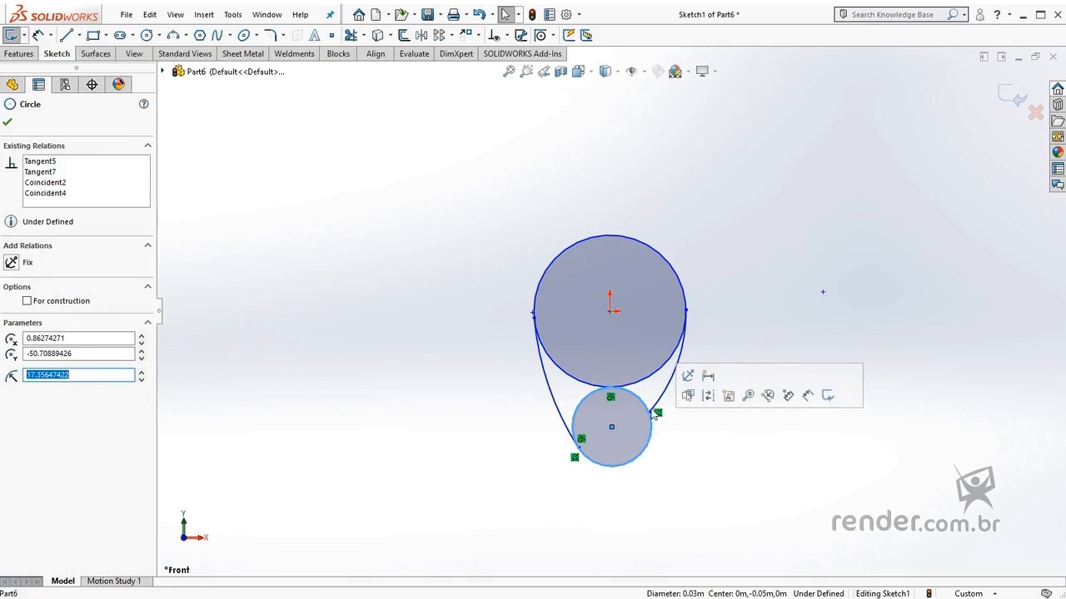
ctrl+click(677, 380)
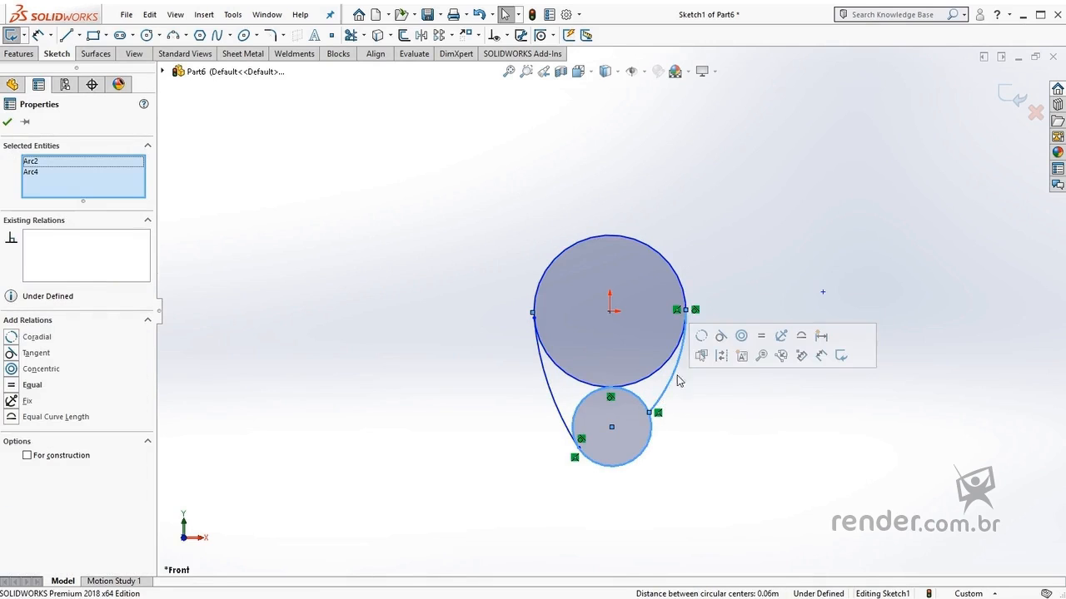
click(721, 336)
click(710, 468)
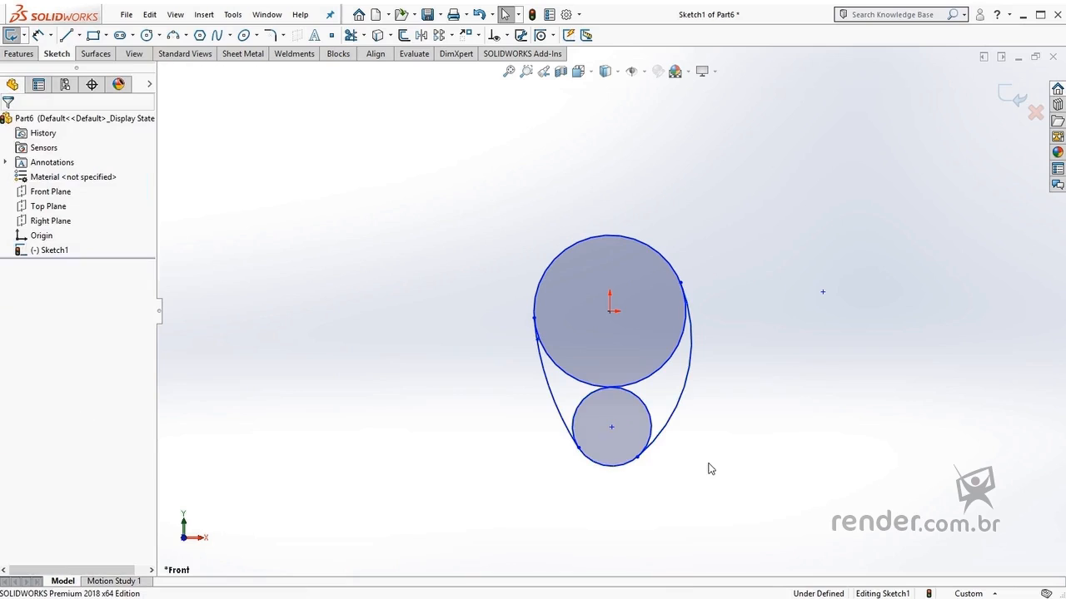
Step: Add a vertical relation between the small circle's center and the large circle's center
click(612, 429)
ctrl+click(610, 311)
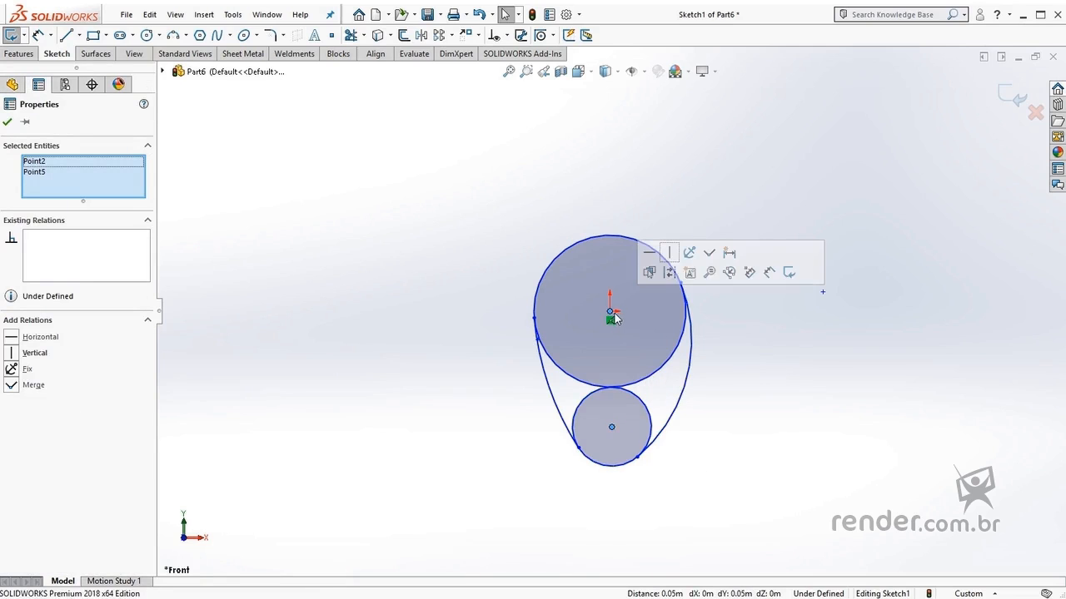
click(672, 253)
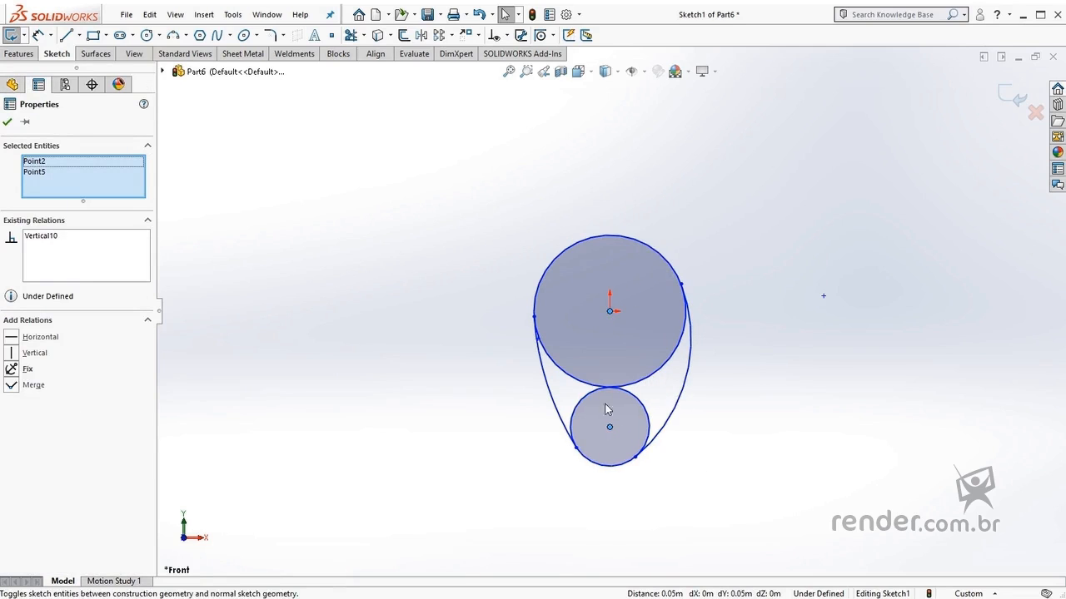
Step: Add an equal relation between the left and right connecting arcs
click(549, 400)
ctrl+click(683, 391)
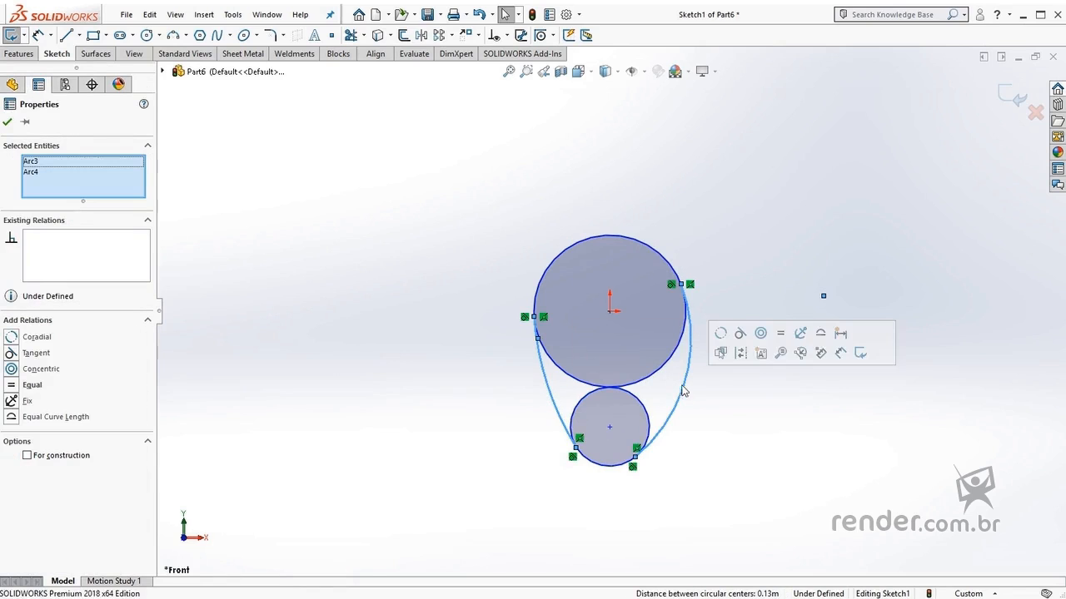
click(780, 335)
click(726, 435)
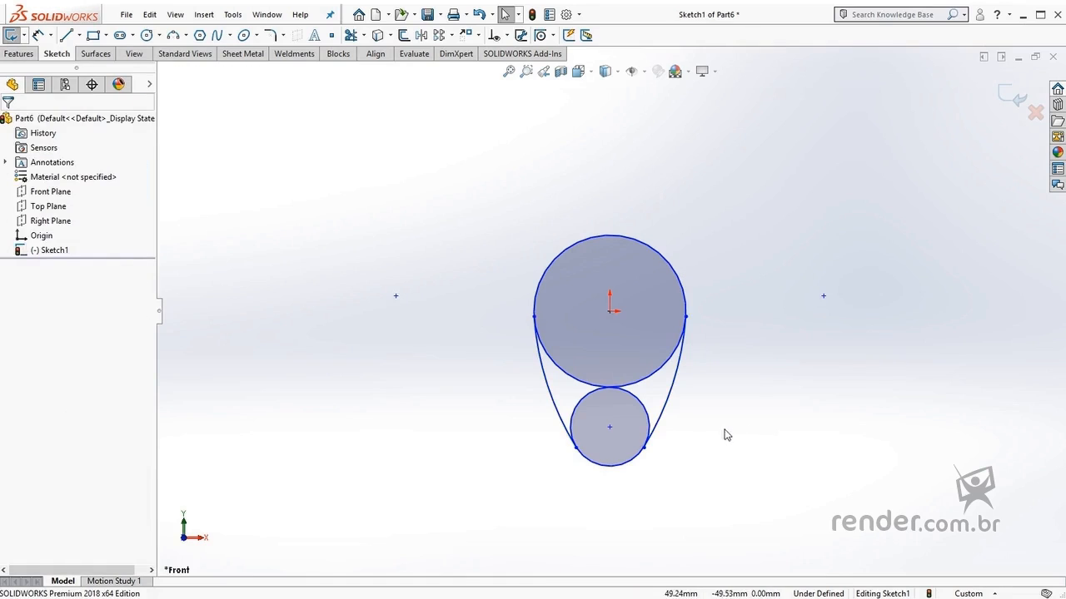
Step: Power trim the inner portions of both circles, leaving a single closed egg-shaped outline
click(351, 35)
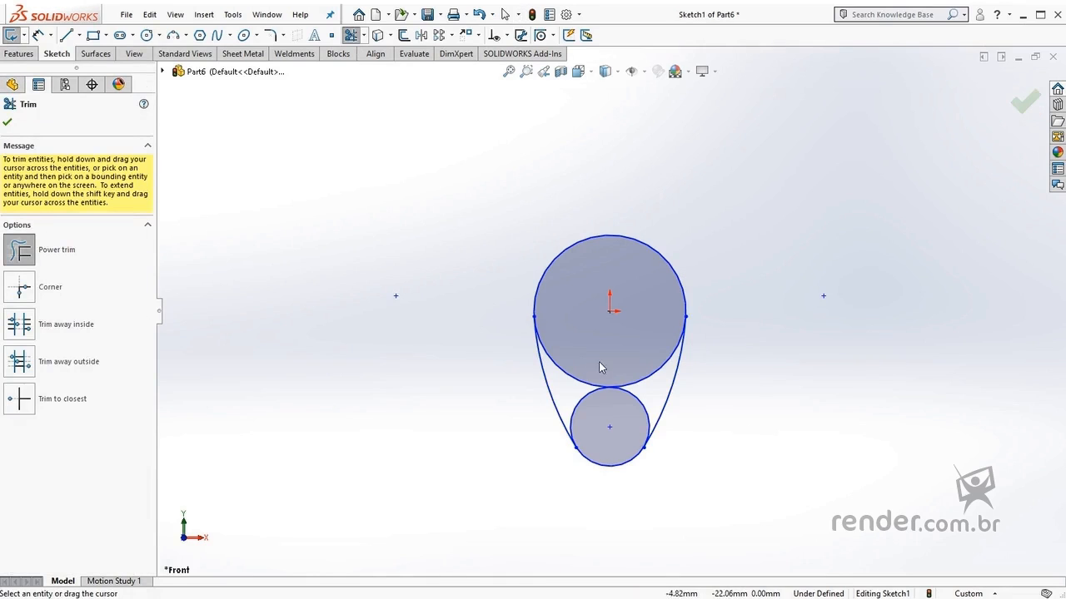
drag(601, 367, 610, 419)
drag(639, 362, 639, 363)
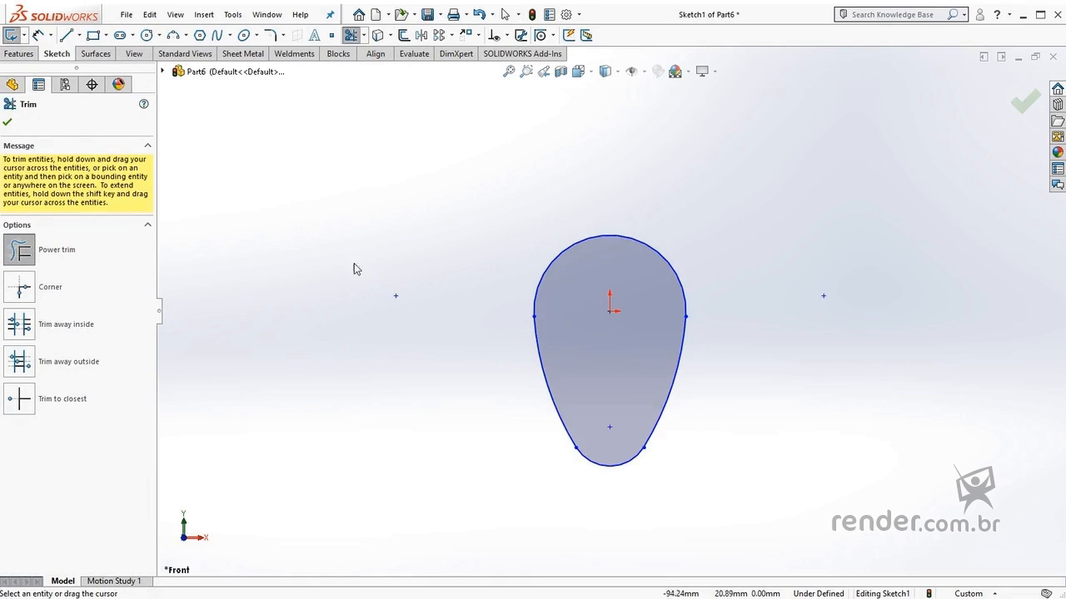
click(8, 121)
Step: Dimension the upper arc of the outline with a radius of 25 mm
click(39, 35)
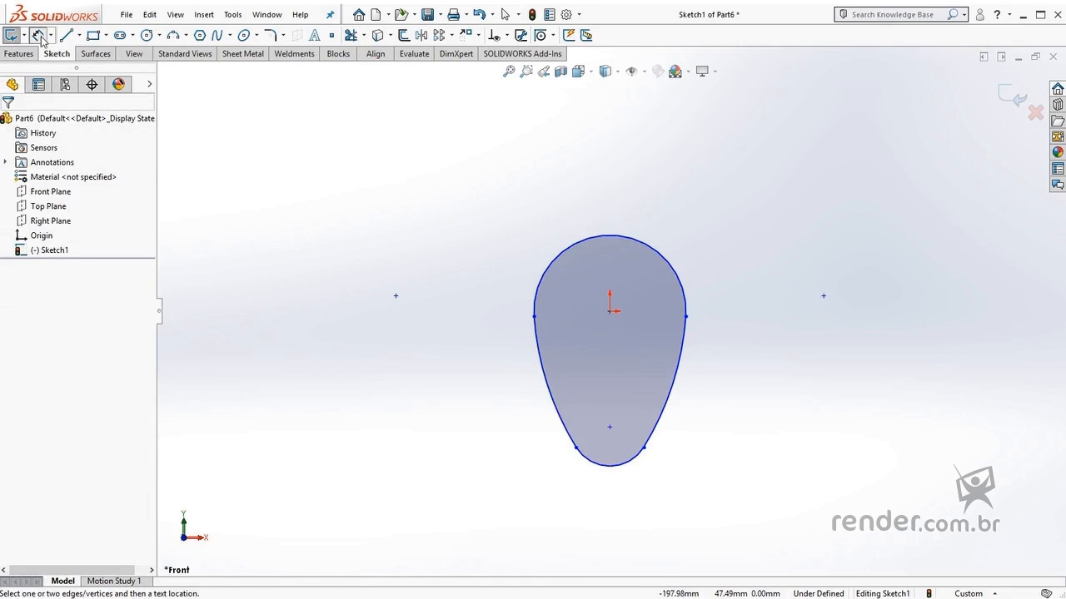
click(641, 243)
click(658, 197)
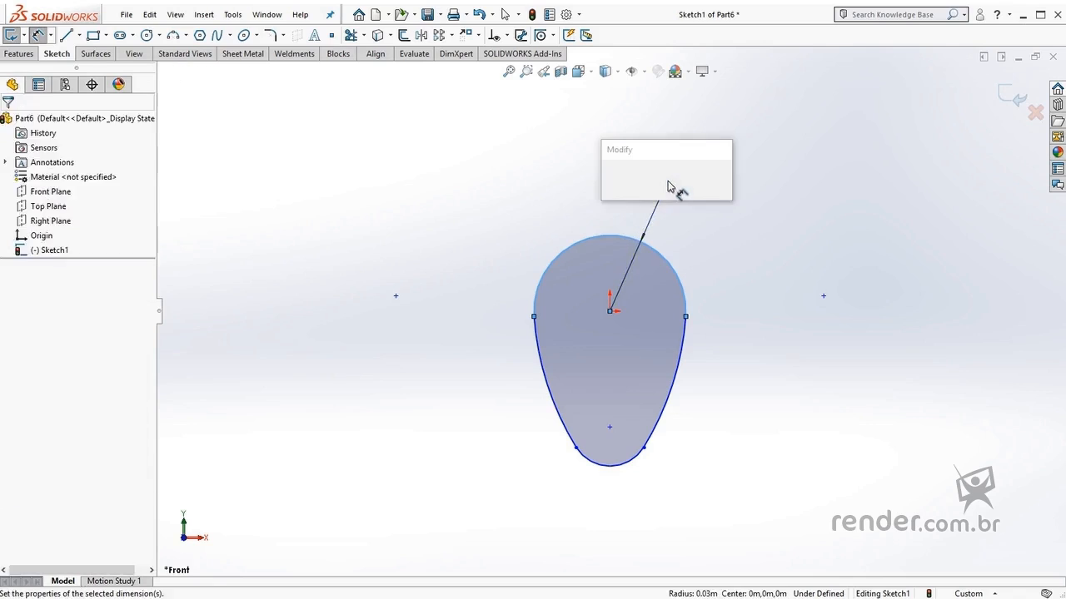
text(25)
key(Return)
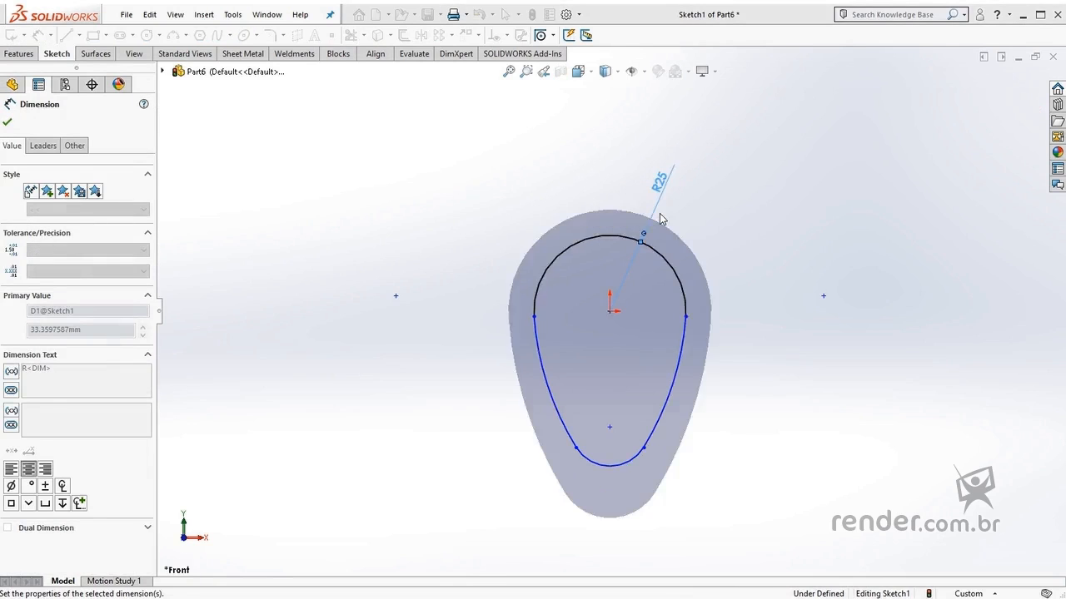
Step: Dimension the left side arc of the outline with a radius of 75 mm
click(546, 398)
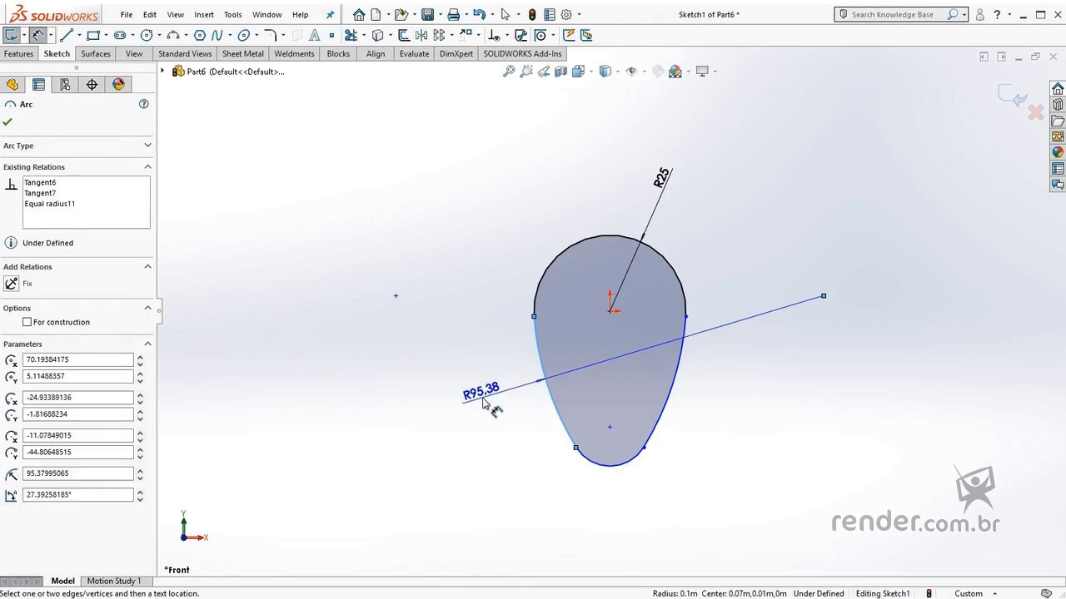
click(491, 405)
text(75)
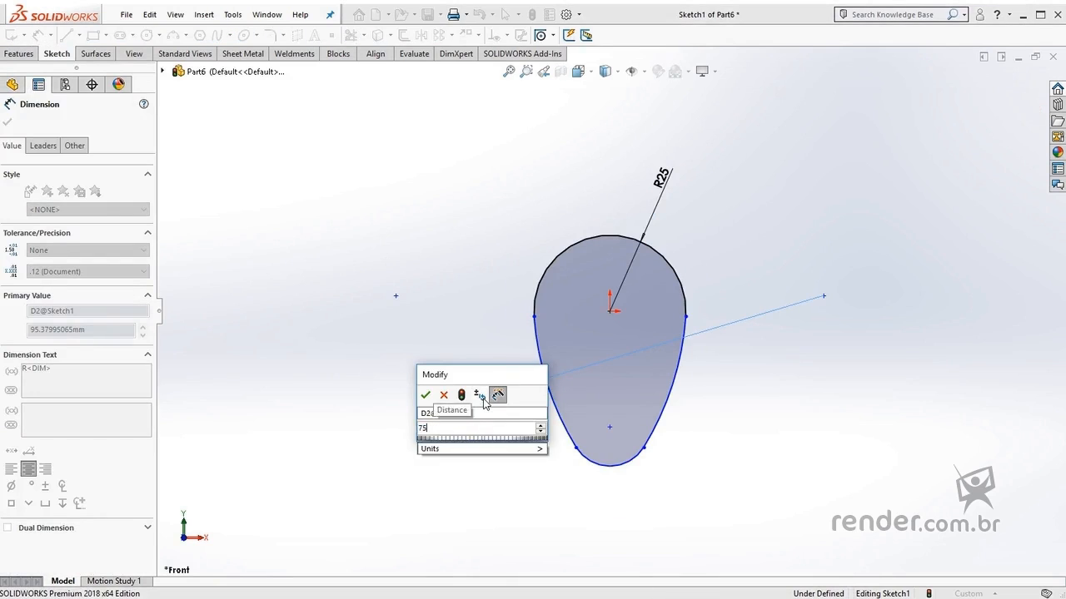
key(Return)
Step: Dimension the lower arc with a radius of 18 mm and exit the sketch
click(612, 473)
click(562, 509)
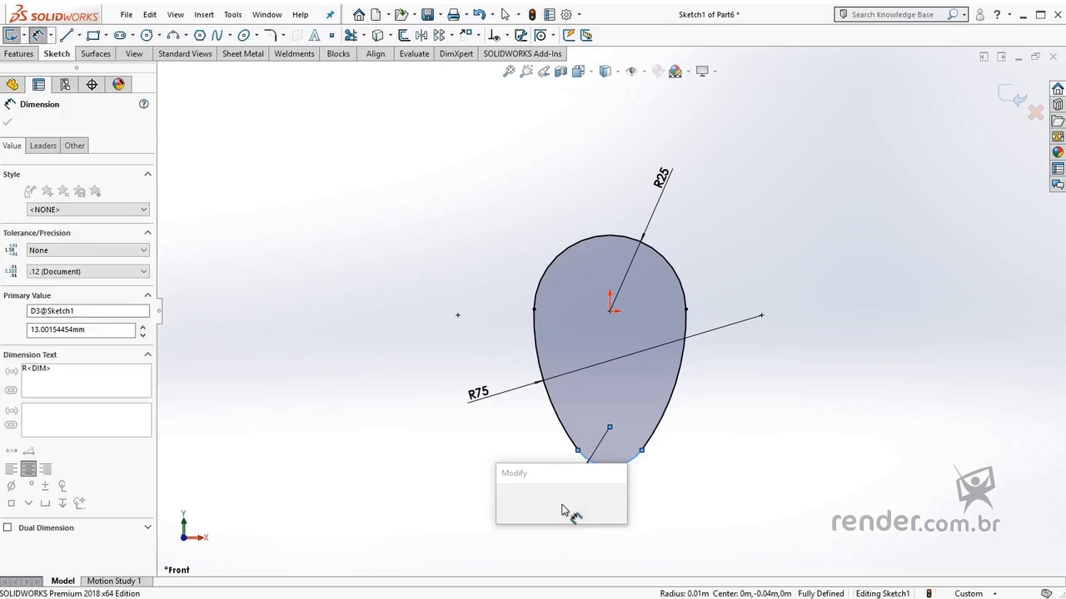
text(18)
key(Return)
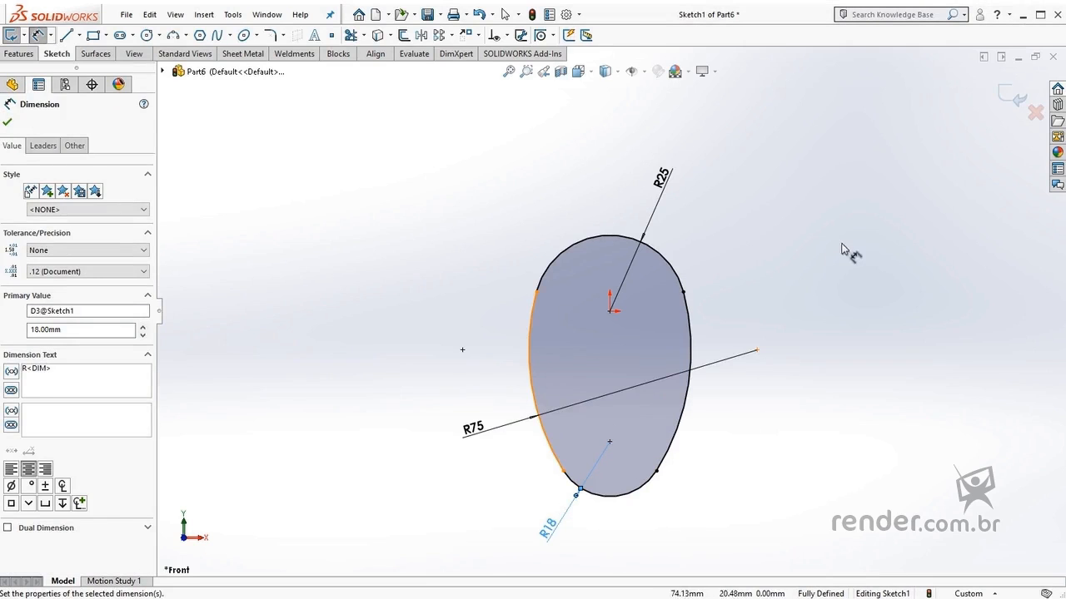
click(1011, 95)
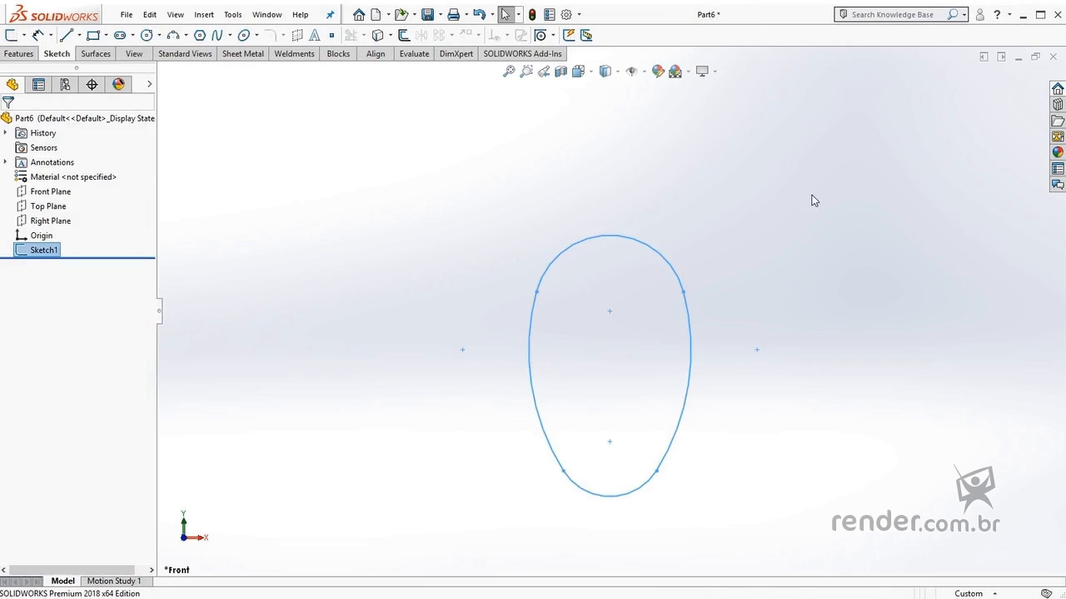
Step: Turn on Instant3D and pull the closed egg-shaped sketch profile into a solid extrusion about 44 mm deep
click(21, 54)
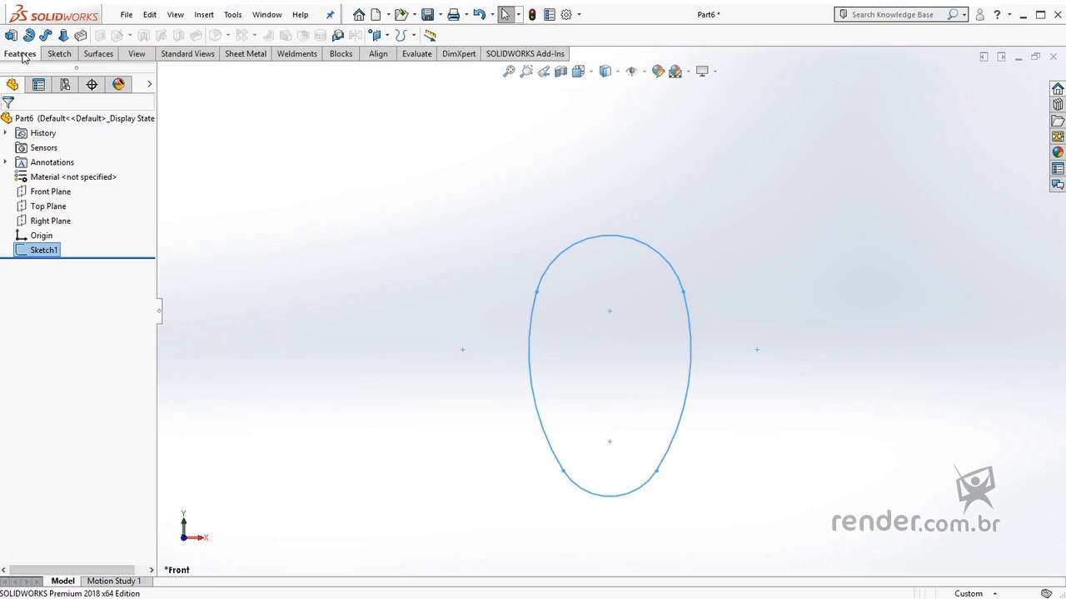
click(432, 37)
click(642, 247)
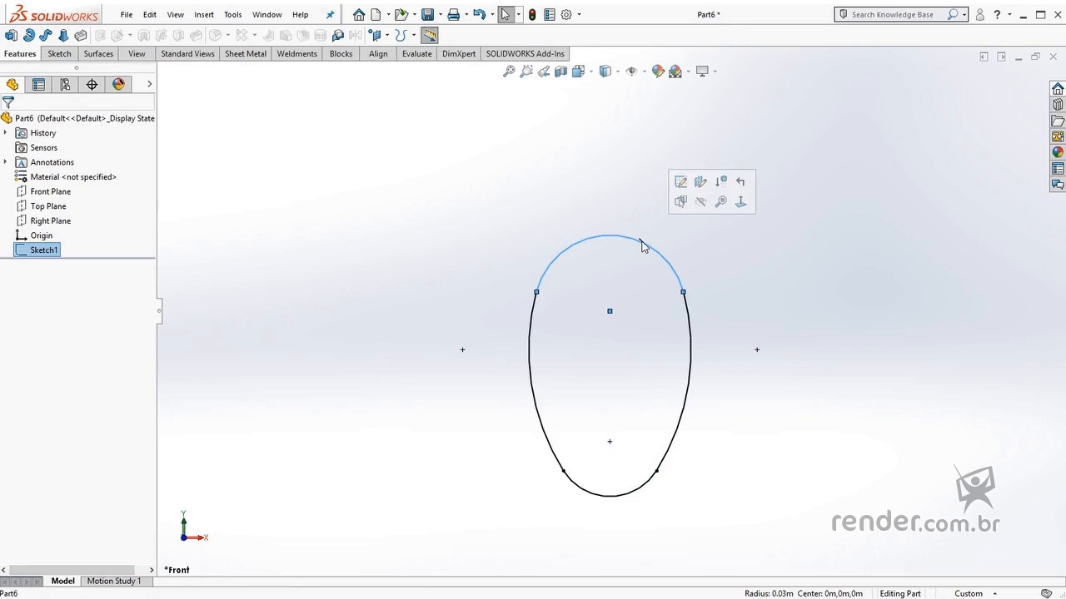
mouse_move(747, 247)
middle_down()
mouse_move(711, 245)
mouse_move(683, 286)
mouse_move(688, 302)
middle_up()
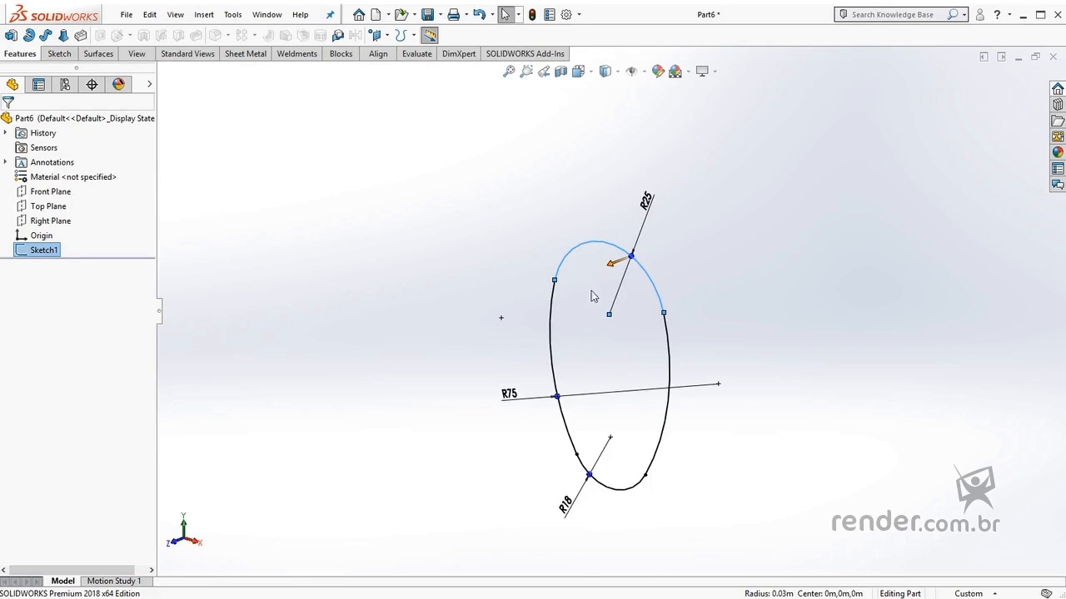
scroll(593, 295, down, 4)
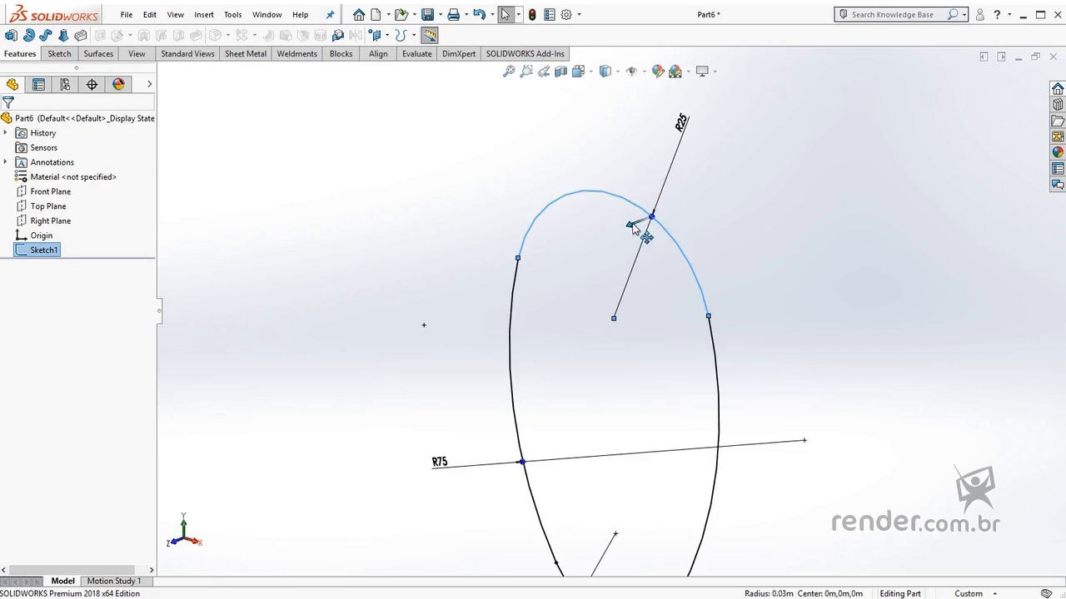
mouse_move(633, 229)
mouse_down()
mouse_move(621, 243)
mouse_move(578, 245)
mouse_move(529, 284)
mouse_move(449, 320)
mouse_move(271, 240)
mouse_move(509, 244)
mouse_move(468, 261)
mouse_move(471, 309)
mouse_move(421, 328)
mouse_move(476, 306)
mouse_up()
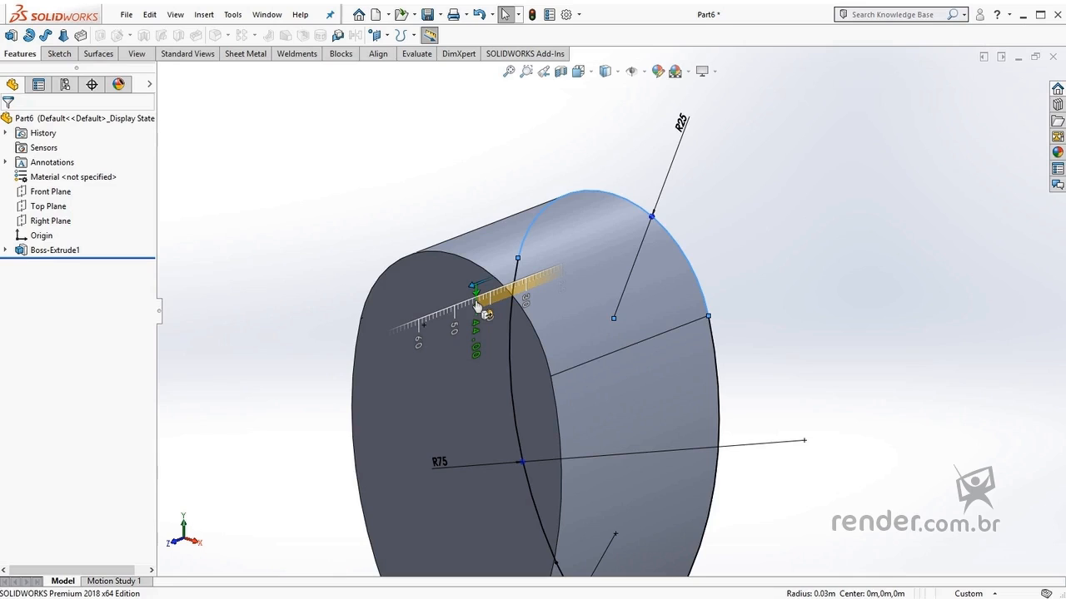
Step: Reduce the depth of the egg-shaped extrusion slightly with the Instant3D depth handle, then deselect it
click(479, 306)
click(408, 222)
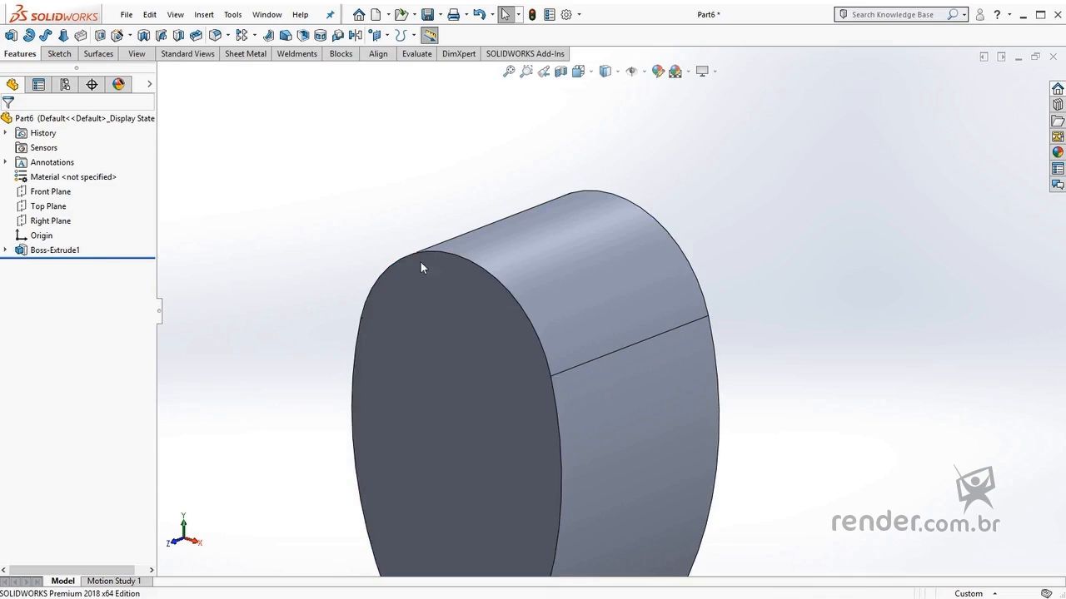
click(468, 338)
scroll(635, 391, up, 4)
scroll(635, 403, down, 3)
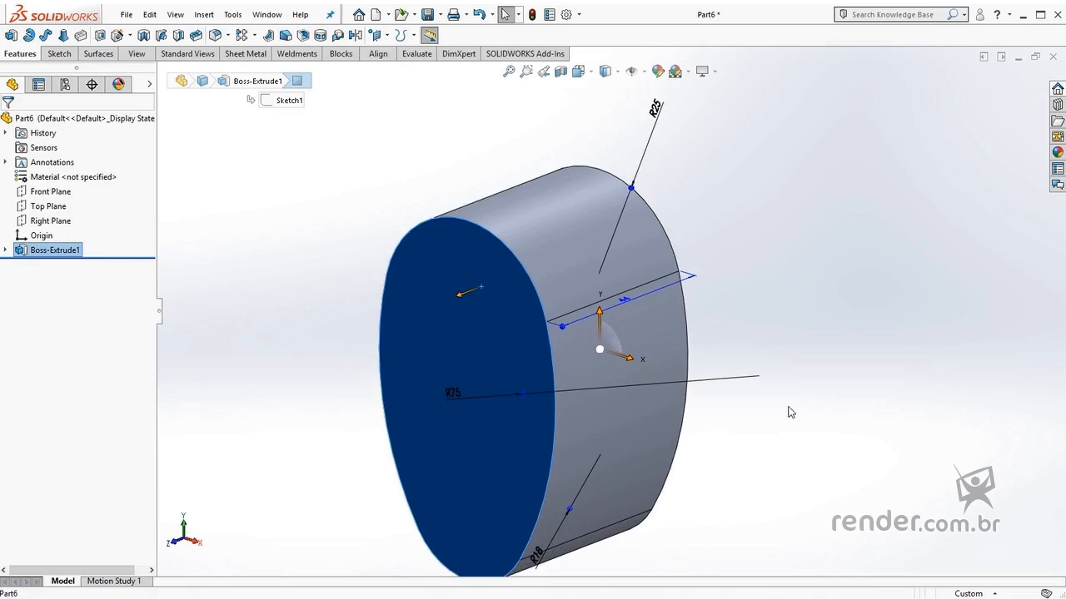
mouse_move(788, 411)
middle_down()
mouse_move(791, 478)
mouse_move(788, 411)
middle_up()
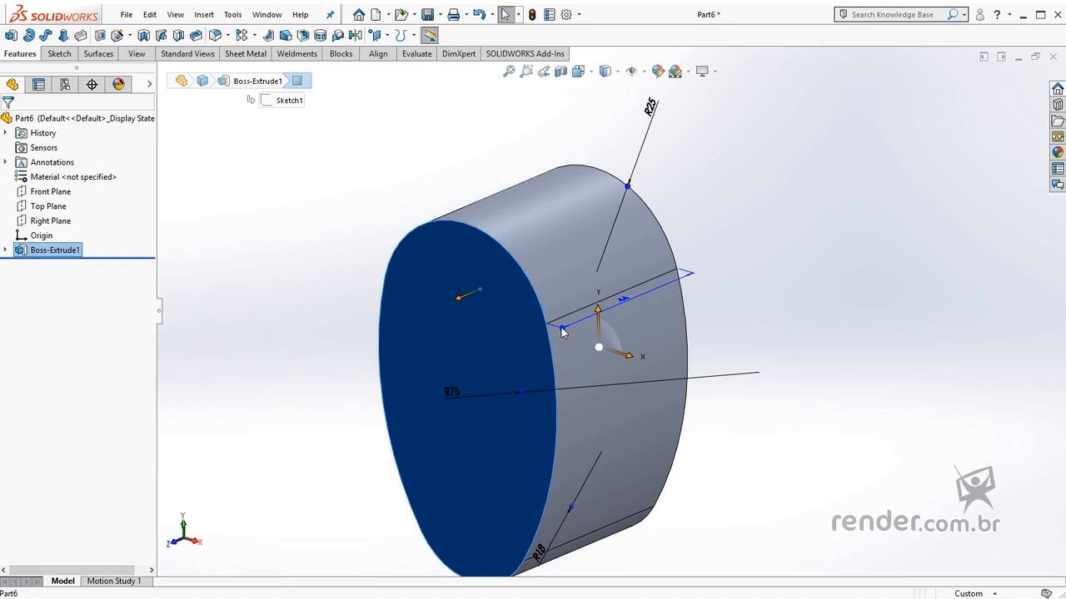
drag(564, 328, 580, 349)
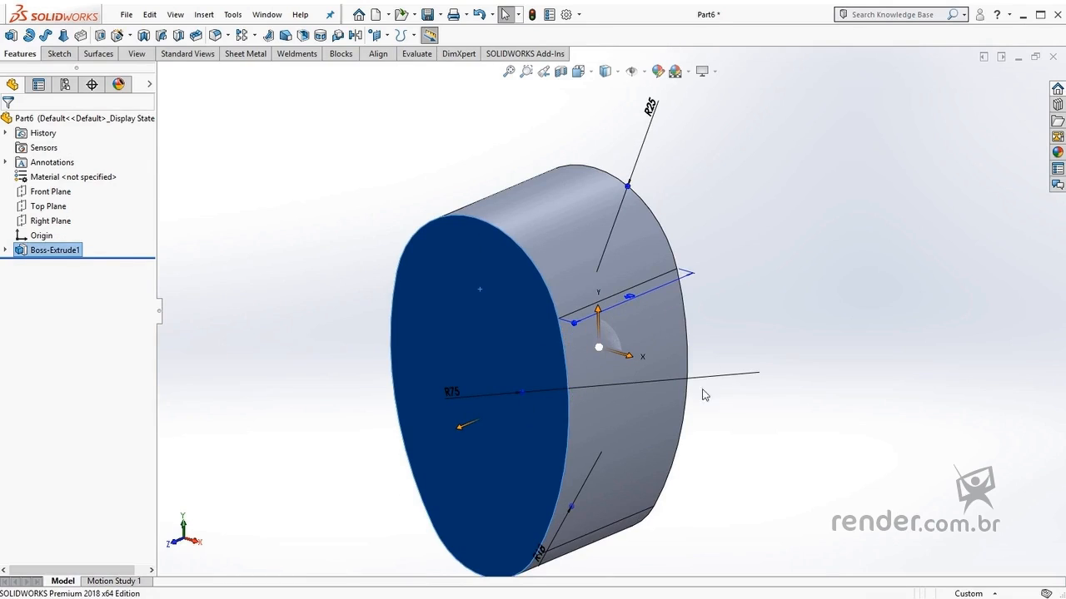
key(f)
click(820, 355)
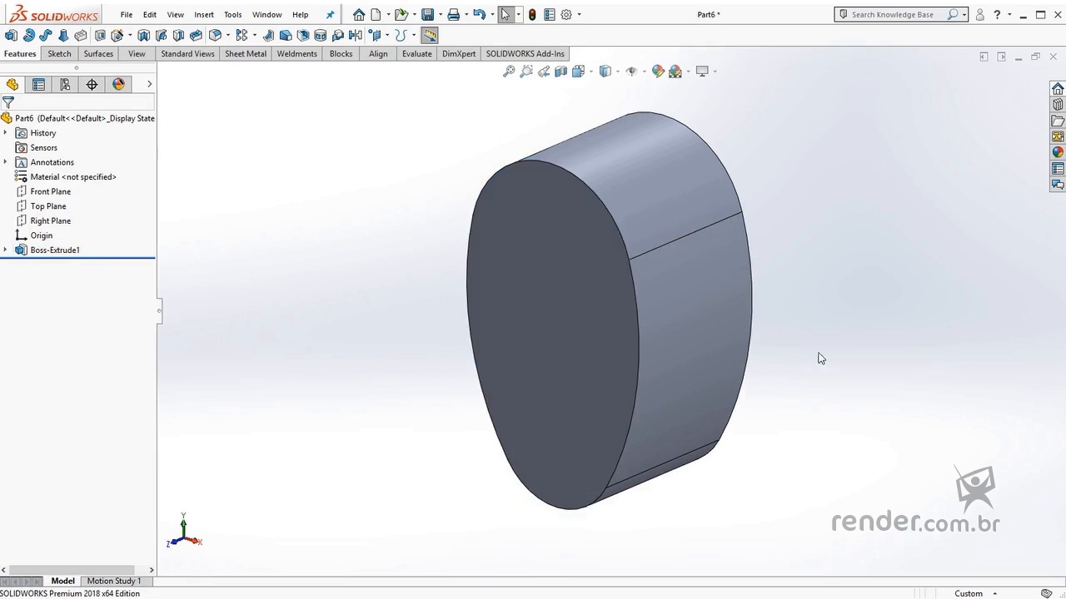
Step: Start a sketch on the front face of the egg-shaped solid and draw a circle with a radius of about 10.7 mm near the origin
click(588, 273)
click(648, 233)
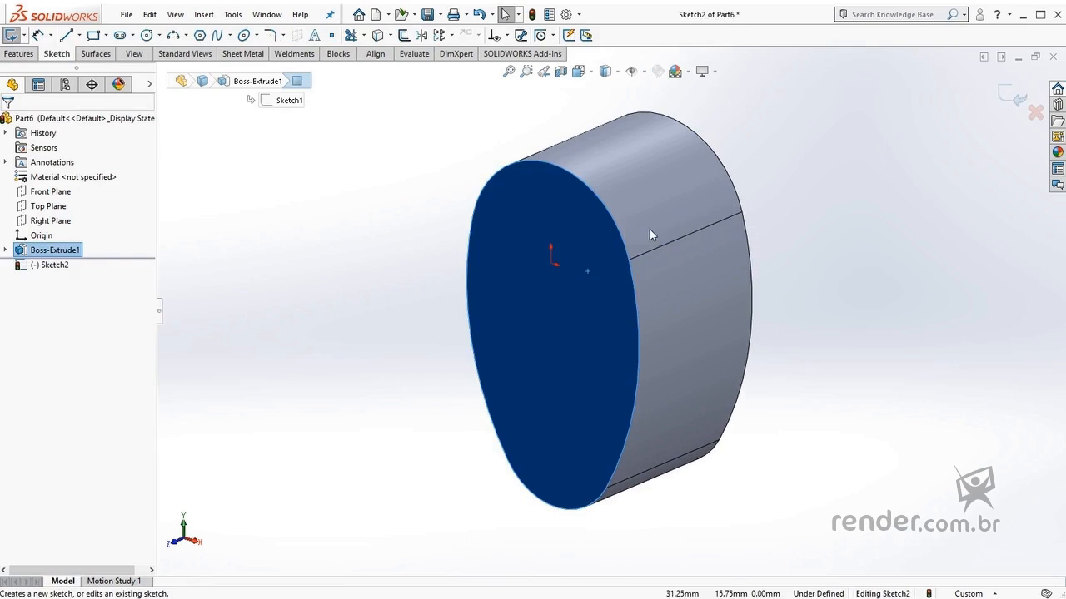
click(146, 35)
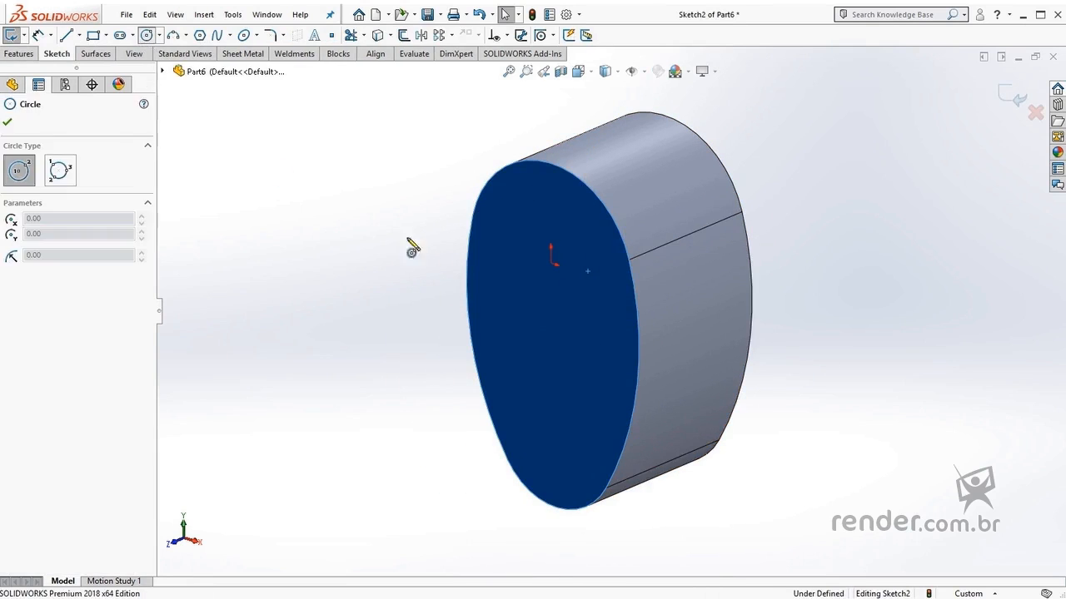
click(533, 276)
click(563, 293)
key(ctrl+7)
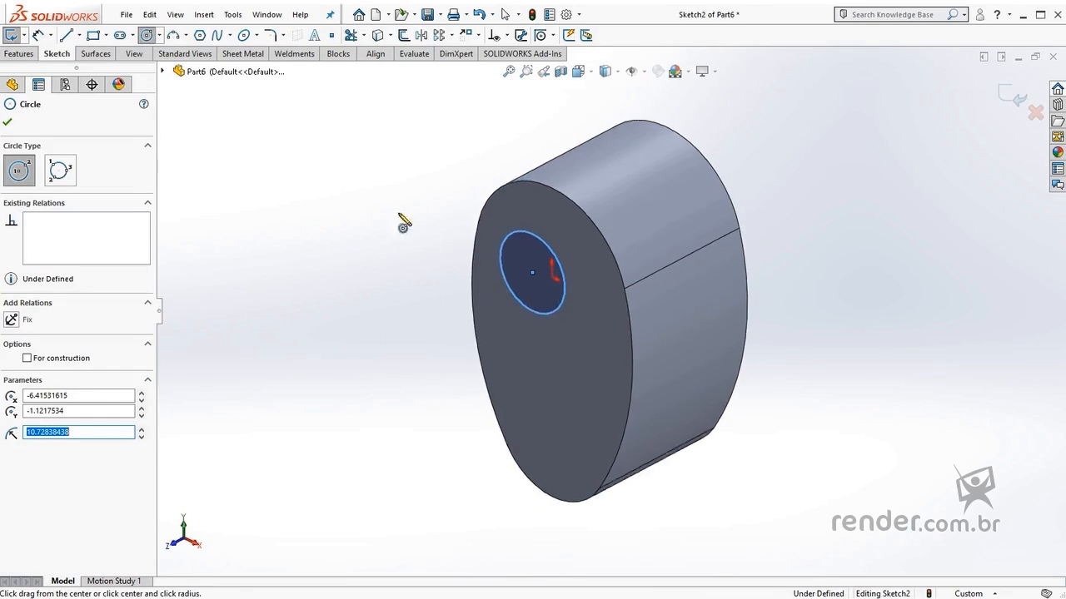
Step: Dimension the circle with a diameter of 25 mm
click(37, 35)
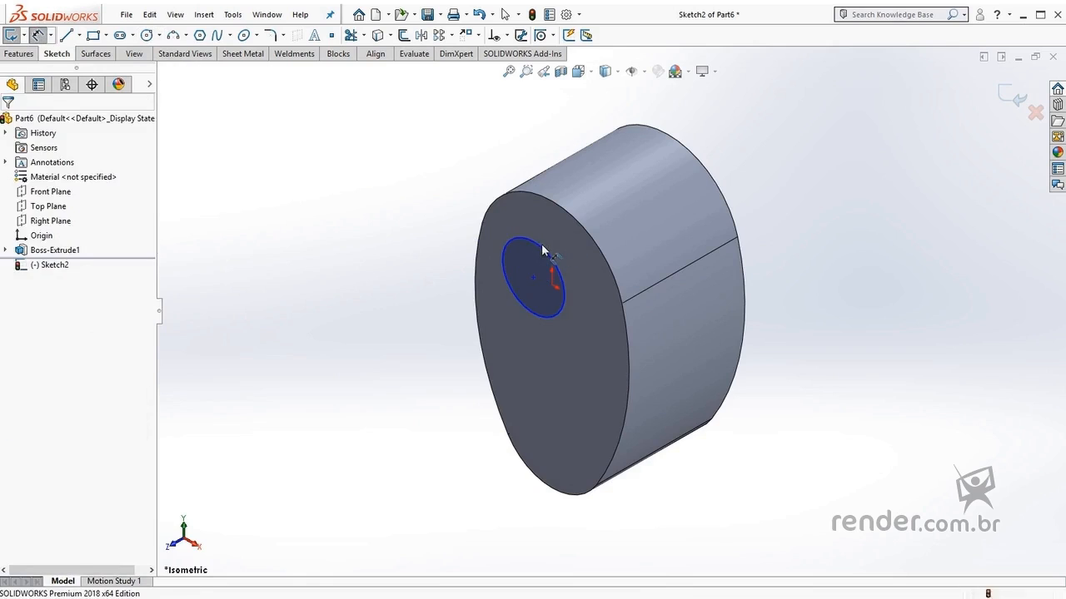
click(542, 242)
click(452, 190)
text(25)
key(Return)
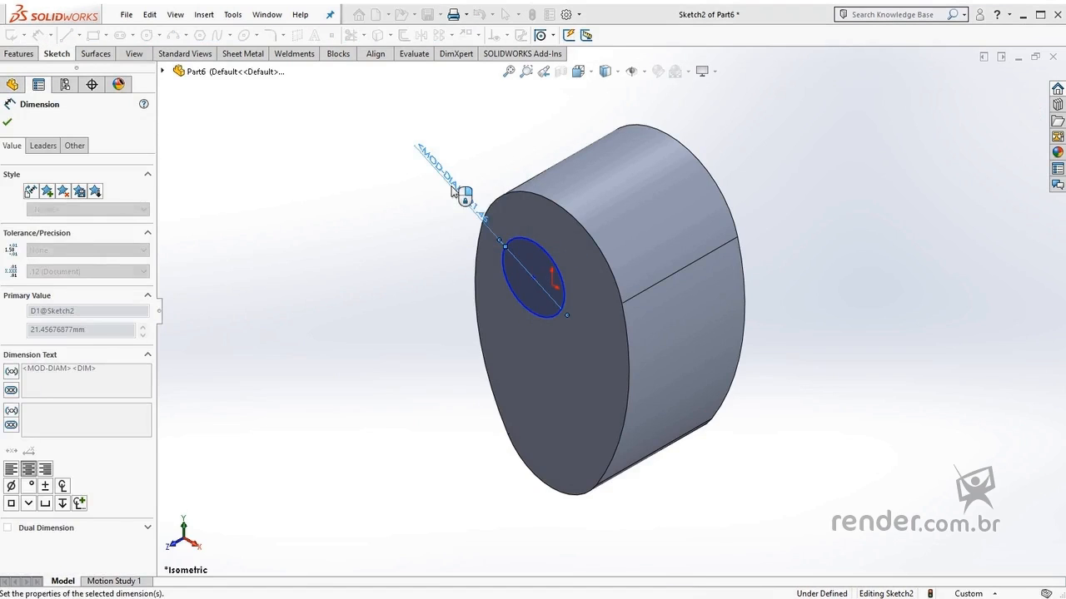
Step: Move the circle's centre slightly lower on the front face, then exit the sketch and clear the selection
drag(532, 275, 540, 295)
click(493, 144)
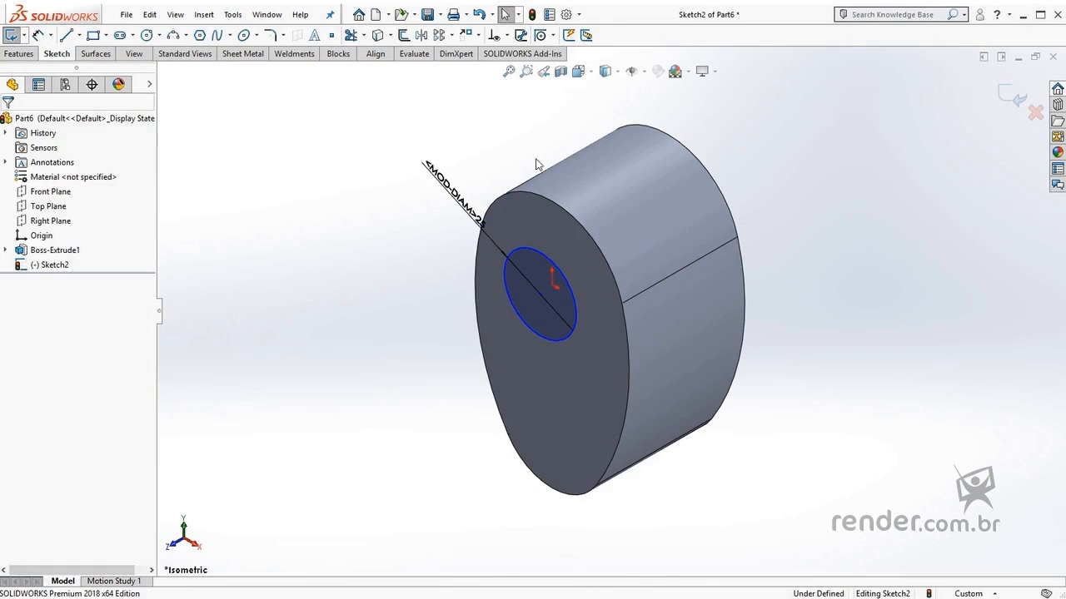
click(1007, 95)
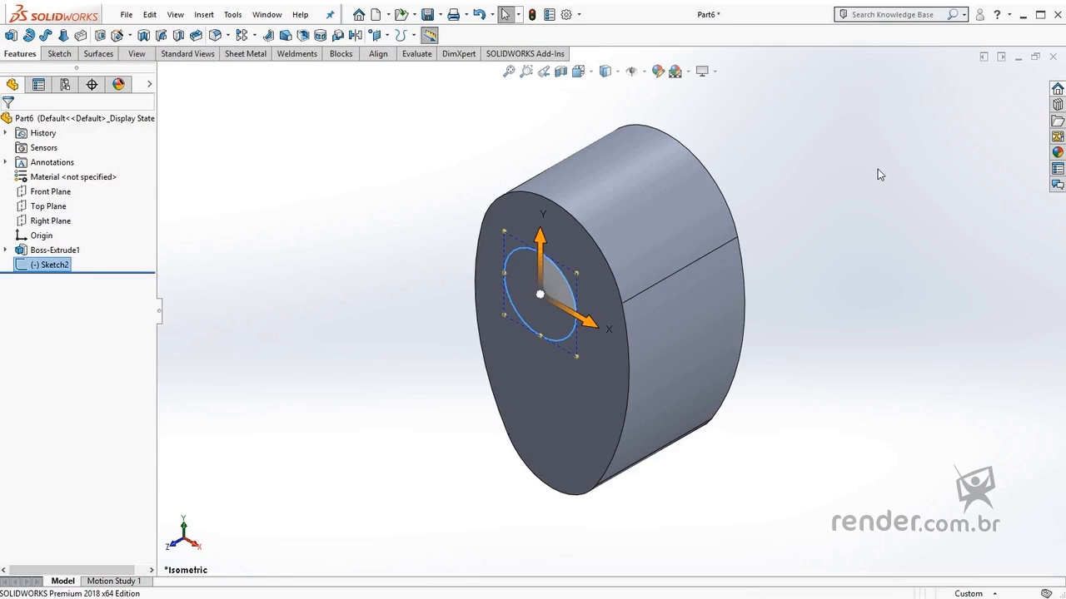
click(857, 166)
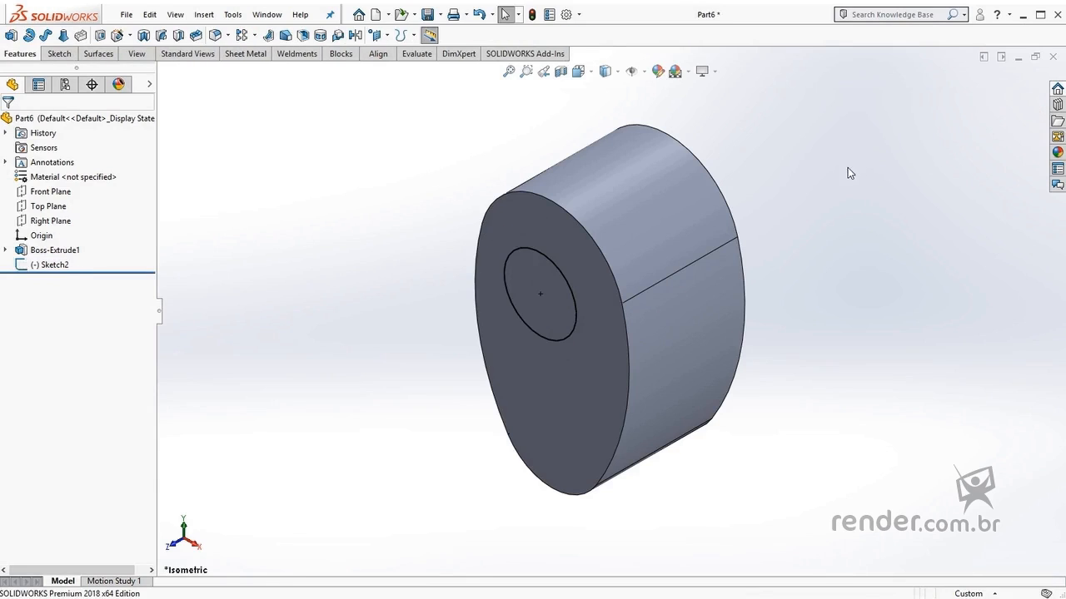
Step: Pull the circle sketch outward with Instant3D into a cylindrical boss on the egg-shaped body's front face
click(532, 248)
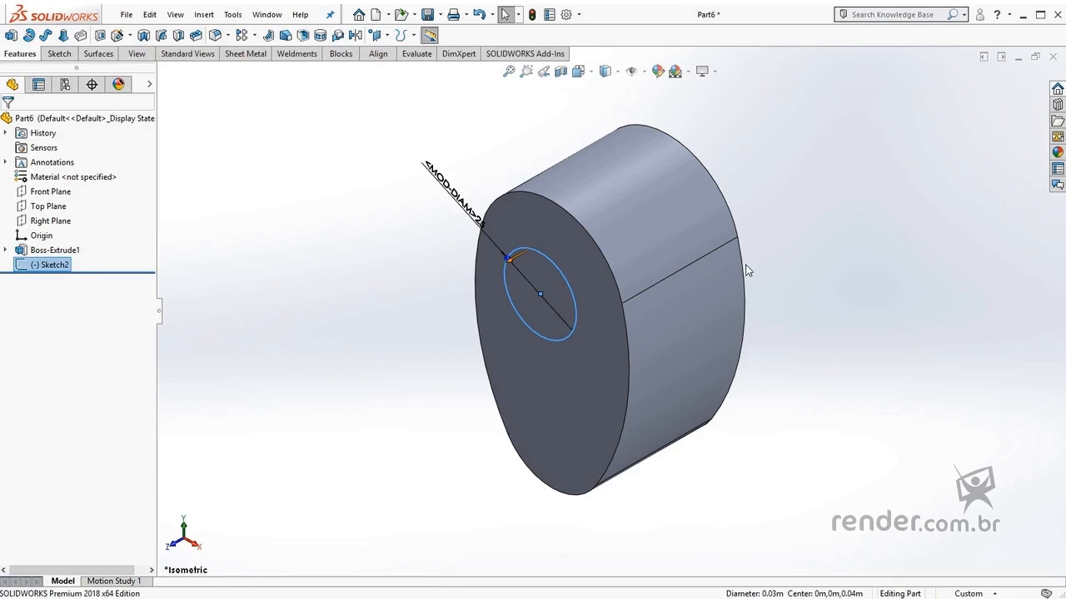
mouse_move(510, 264)
mouse_down()
mouse_move(398, 355)
mouse_move(797, 188)
mouse_move(658, 218)
mouse_move(450, 334)
mouse_move(446, 324)
mouse_up()
click(410, 273)
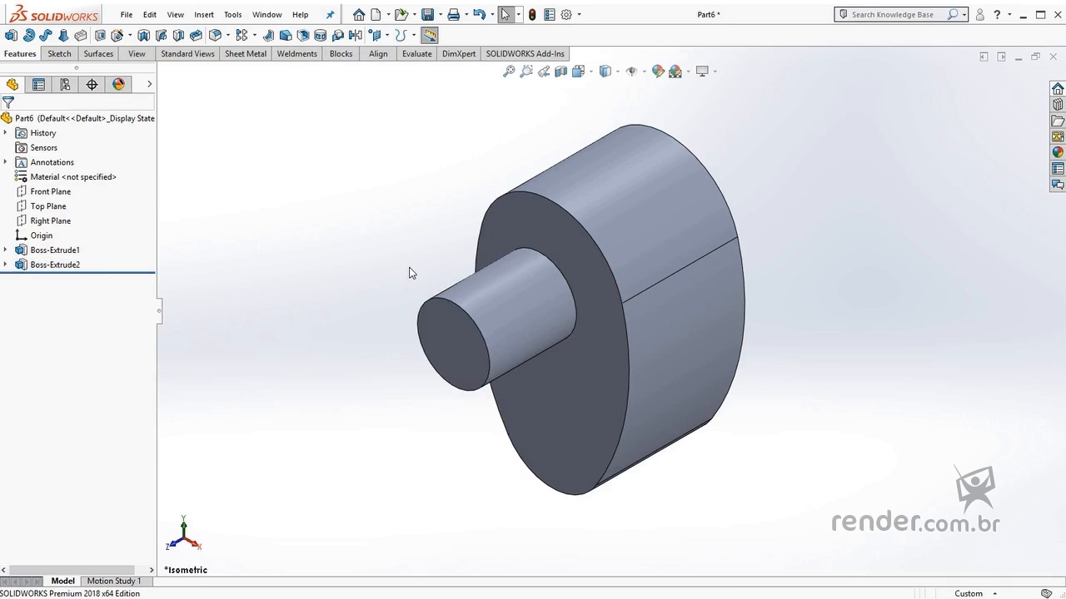
Step: Add a simple blind hole, 10 mm deep and 10 mm in diameter, on the end face of the cylindrical boss
click(204, 14)
mouse_move(233, 67)
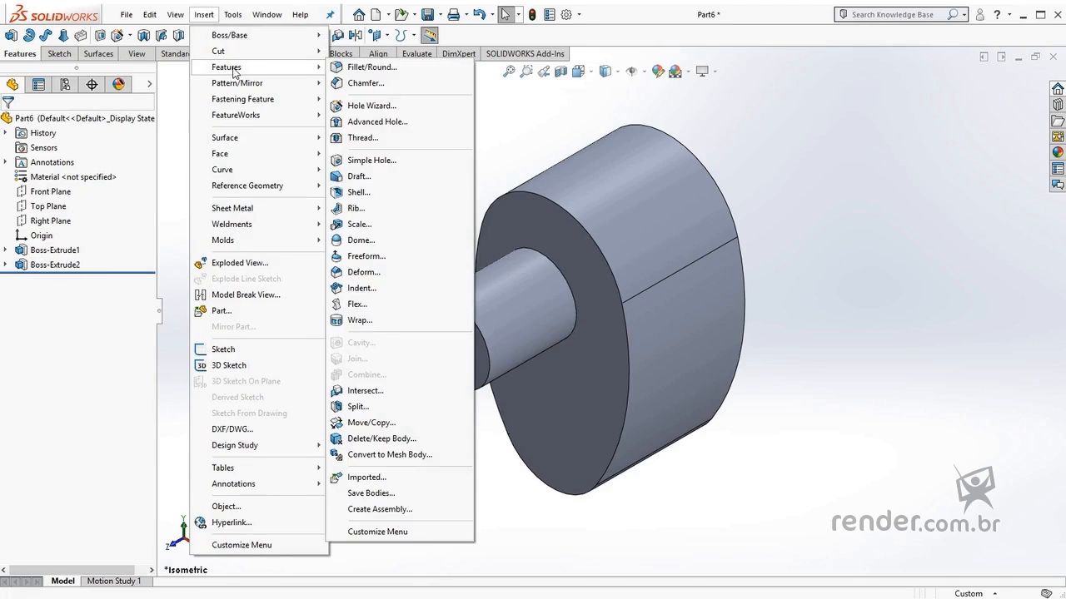
click(373, 161)
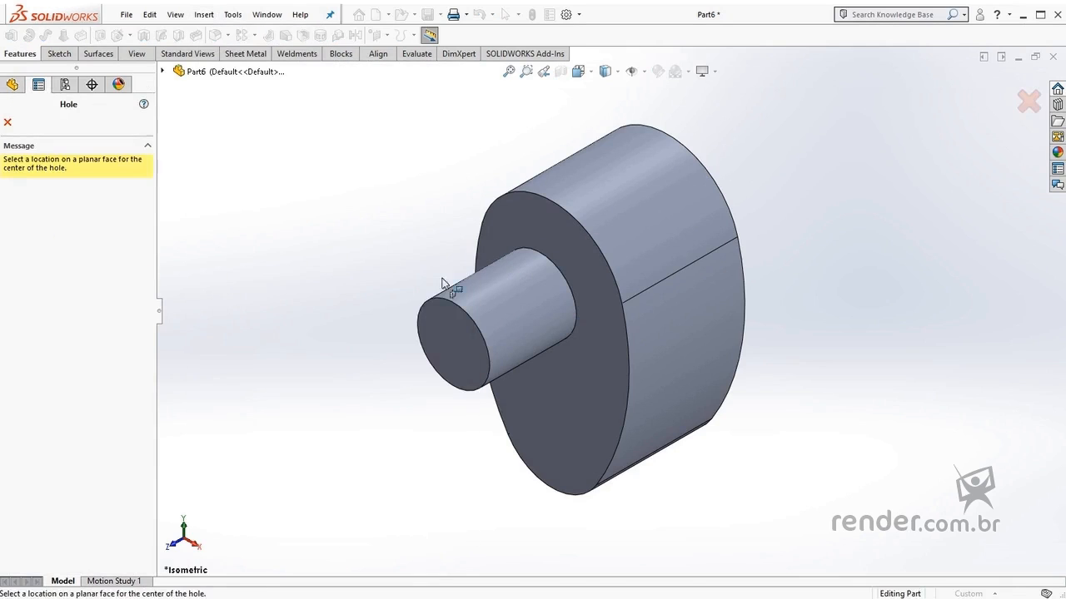
click(450, 333)
scroll(379, 330, down, 2)
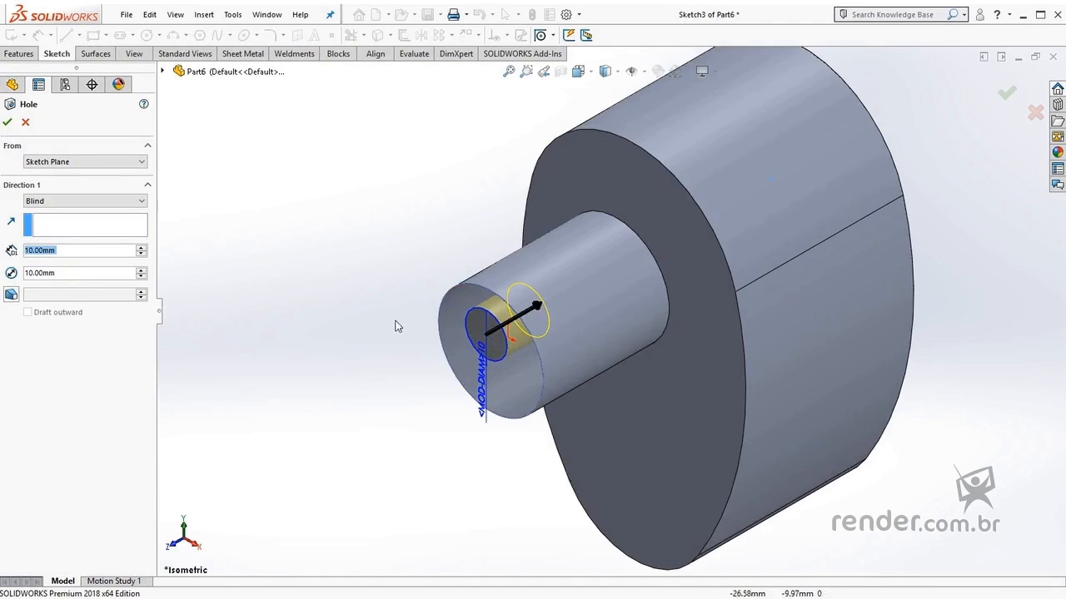
middle_drag(397, 326, 428, 257)
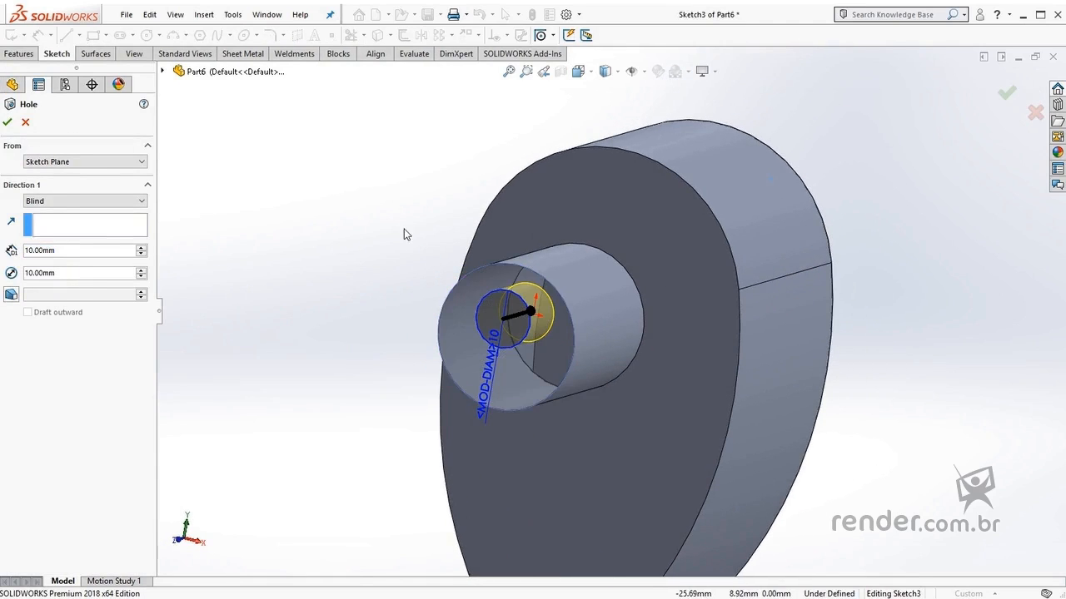
click(8, 123)
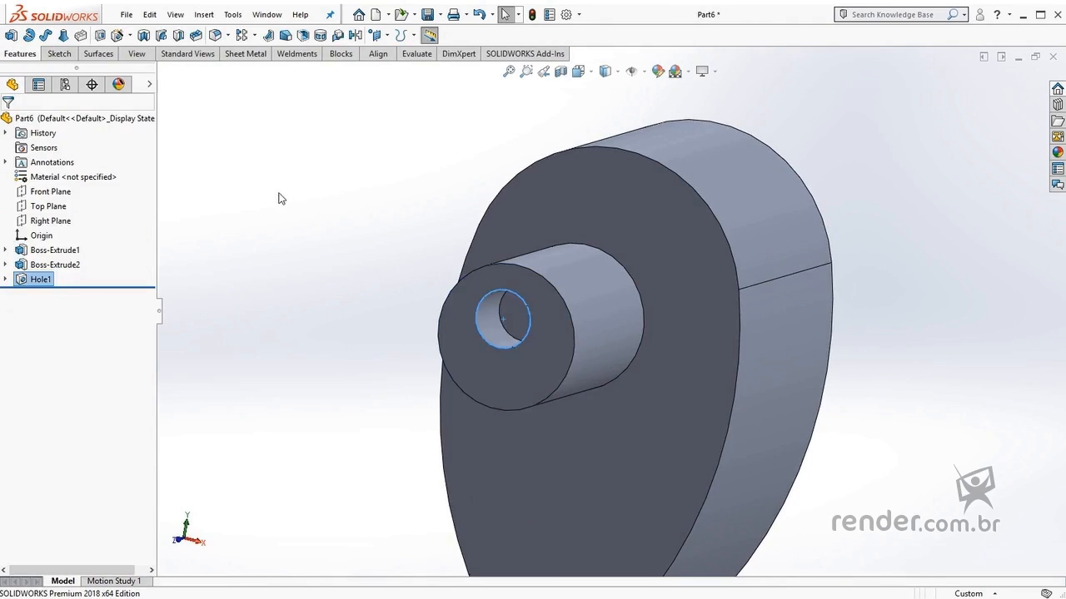
Step: Enlarge the hole with Instant3D to a diameter of about 12.89 mm and a depth of about 20.32 mm
click(487, 333)
scroll(490, 330, down, 3)
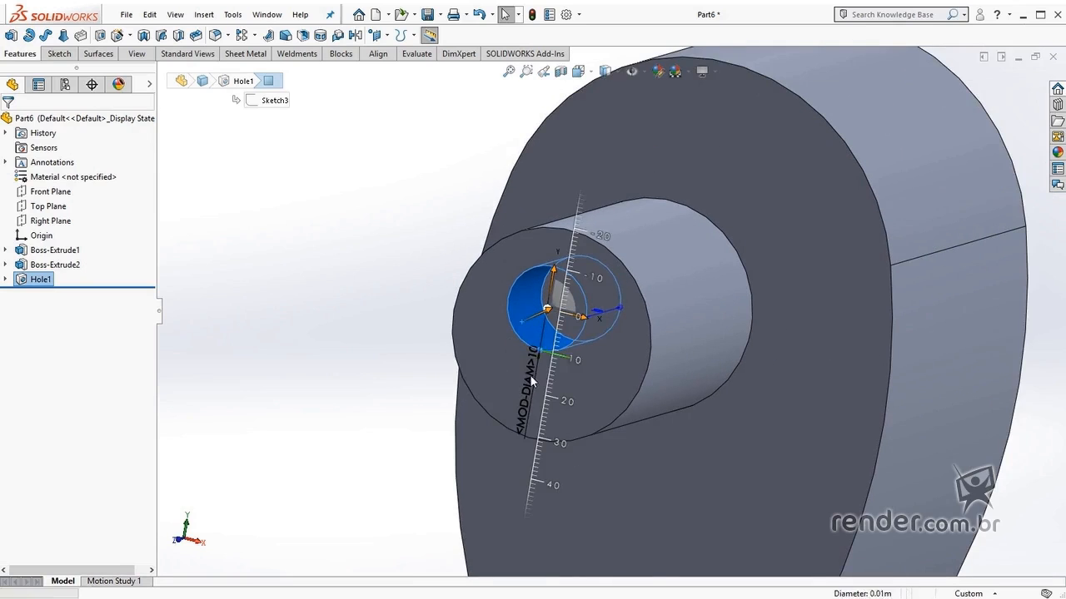
drag(531, 380, 537, 363)
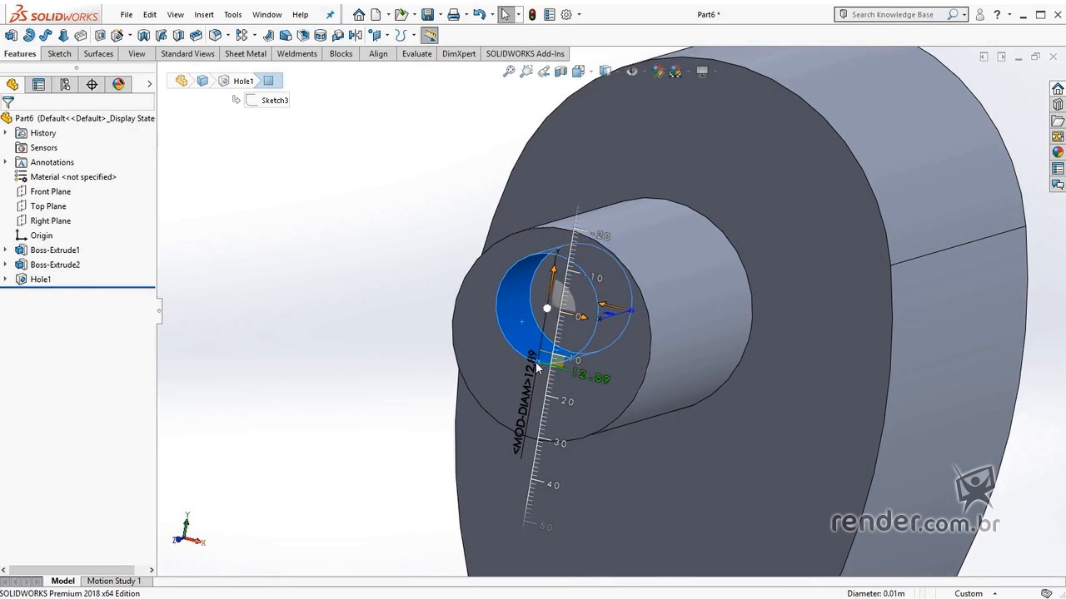
middle_drag(728, 314, 621, 307)
drag(622, 298, 706, 284)
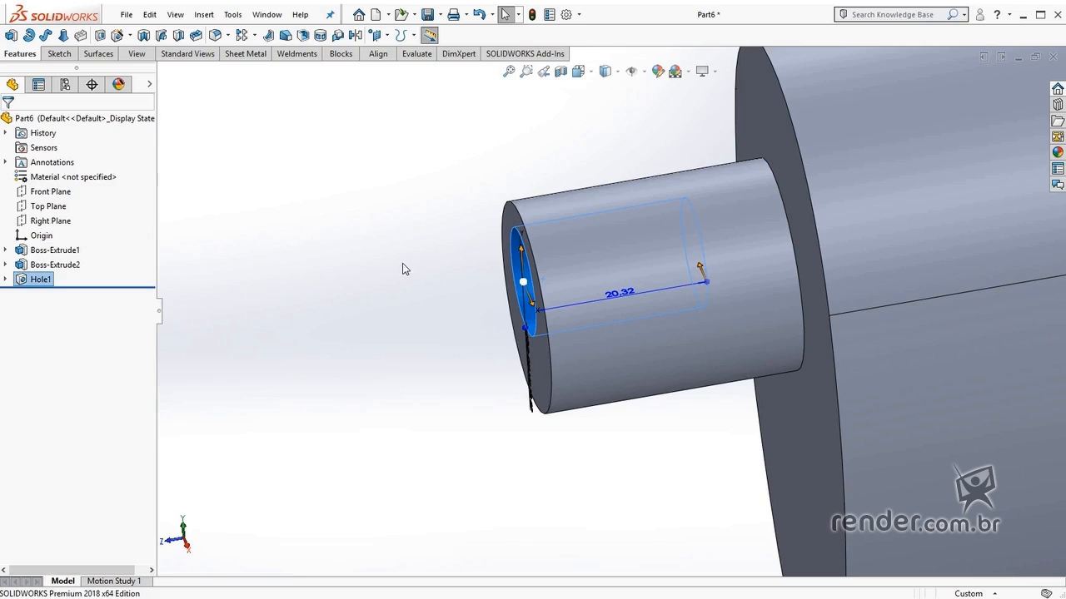
Step: Shift the hole off-centre on the boss's end face with its Instant3D centre handle and clear the selection
scroll(466, 300, up, 5)
middle_drag(458, 315, 487, 329)
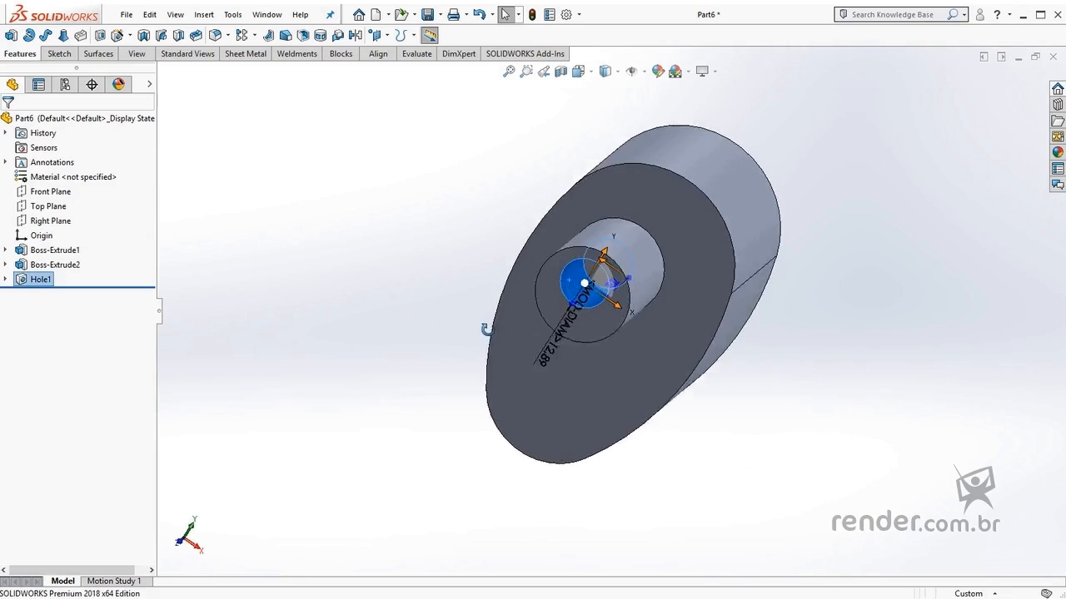
scroll(626, 291, down, 4)
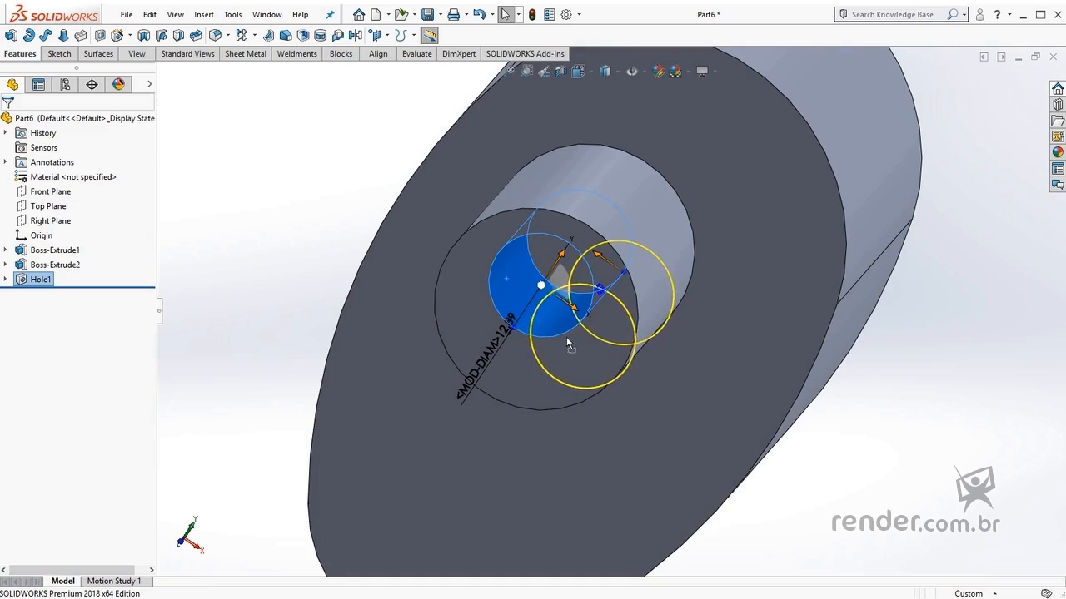
click(500, 323)
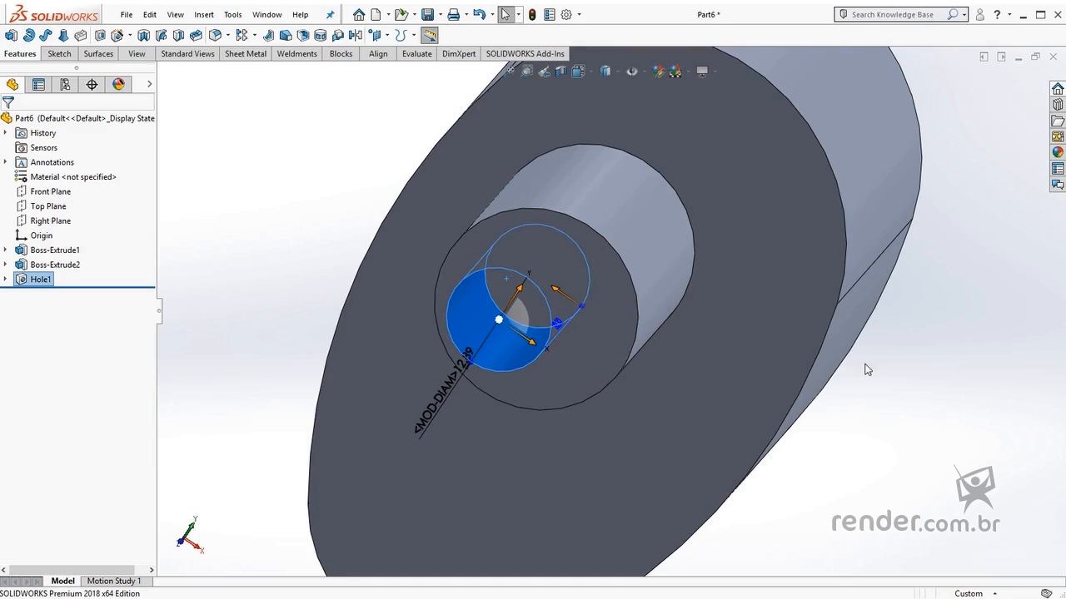
click(897, 374)
Step: Move the cylindrical boss across the egg-shaped face along X and then along Y with its Instant3D triad
middle_drag(794, 348, 725, 346)
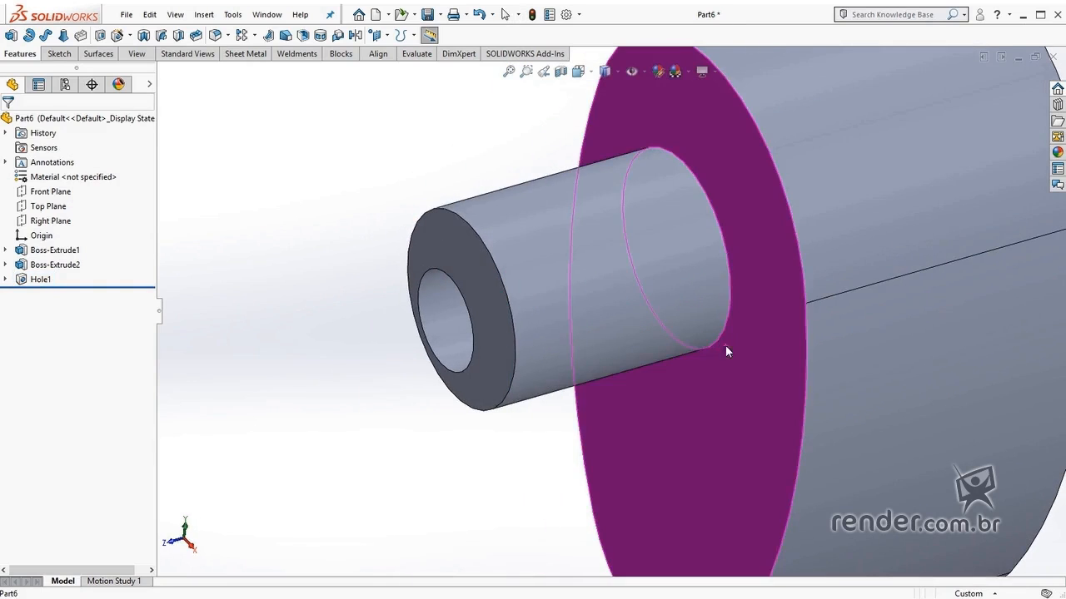
click(631, 283)
scroll(665, 285, up, 1)
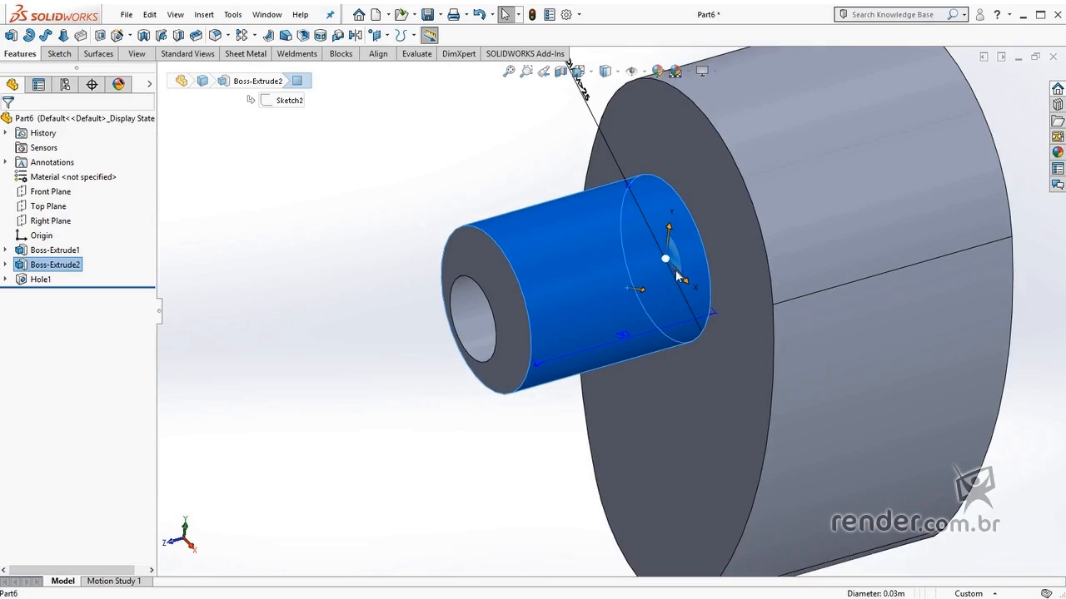
drag(689, 282, 701, 301)
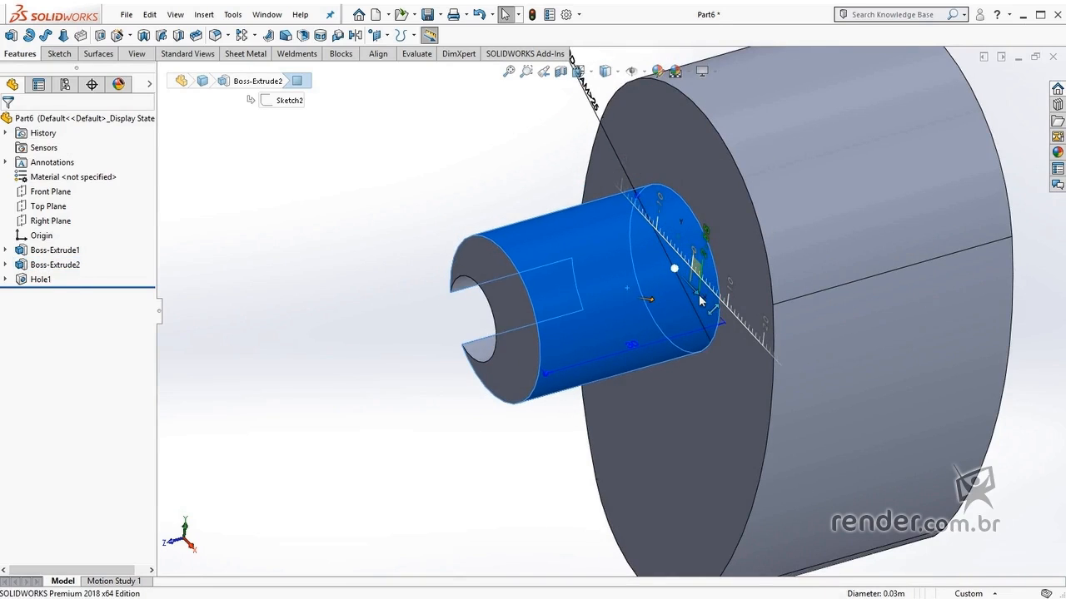
drag(679, 214, 672, 258)
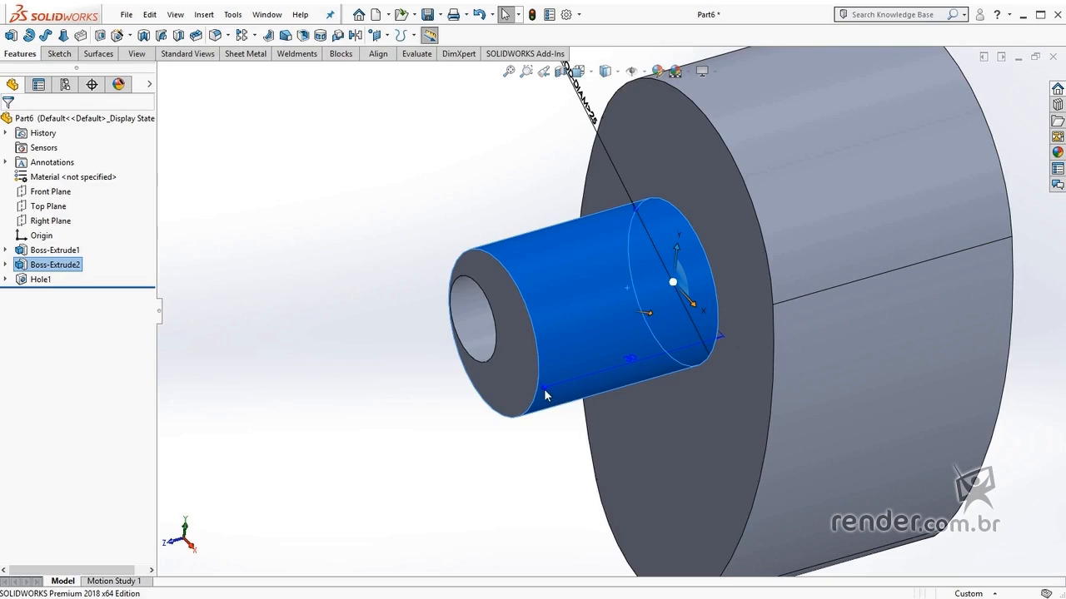
Step: Adjust the length of the boss with Instant3D and reposition it freely on the egg-shaped face by its centre
mouse_move(538, 393)
mouse_down()
mouse_move(517, 397)
mouse_move(541, 391)
mouse_up()
mouse_move(778, 320)
middle_down()
mouse_move(944, 305)
mouse_move(839, 359)
middle_up()
mouse_move(624, 302)
mouse_down()
mouse_move(731, 322)
mouse_move(721, 316)
mouse_up()
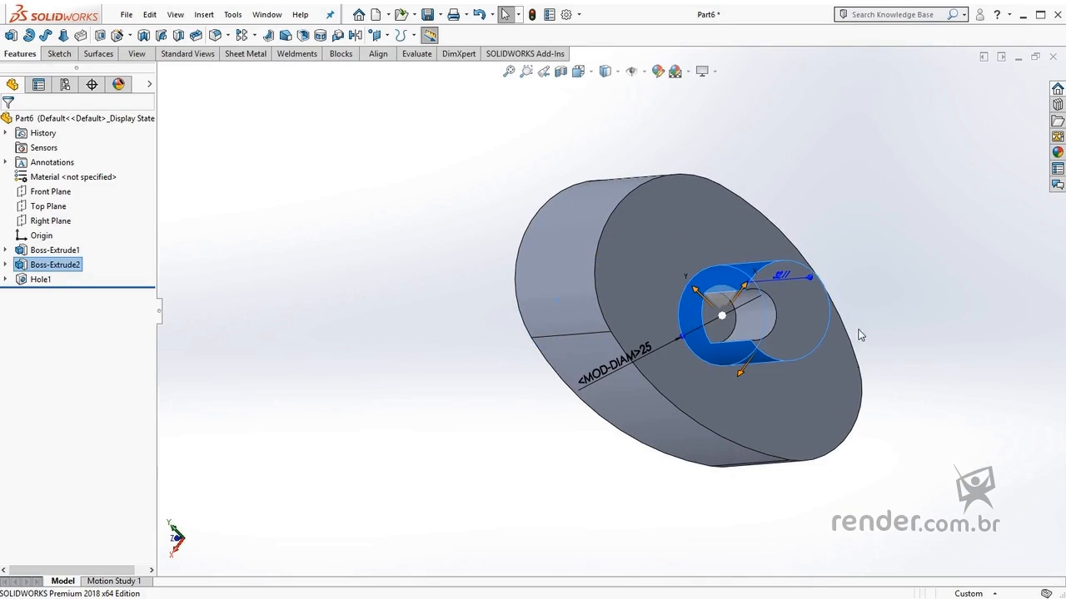
Step: Move the hole back to the middle of the boss's end face with Instant3D and clear the selection
click(731, 318)
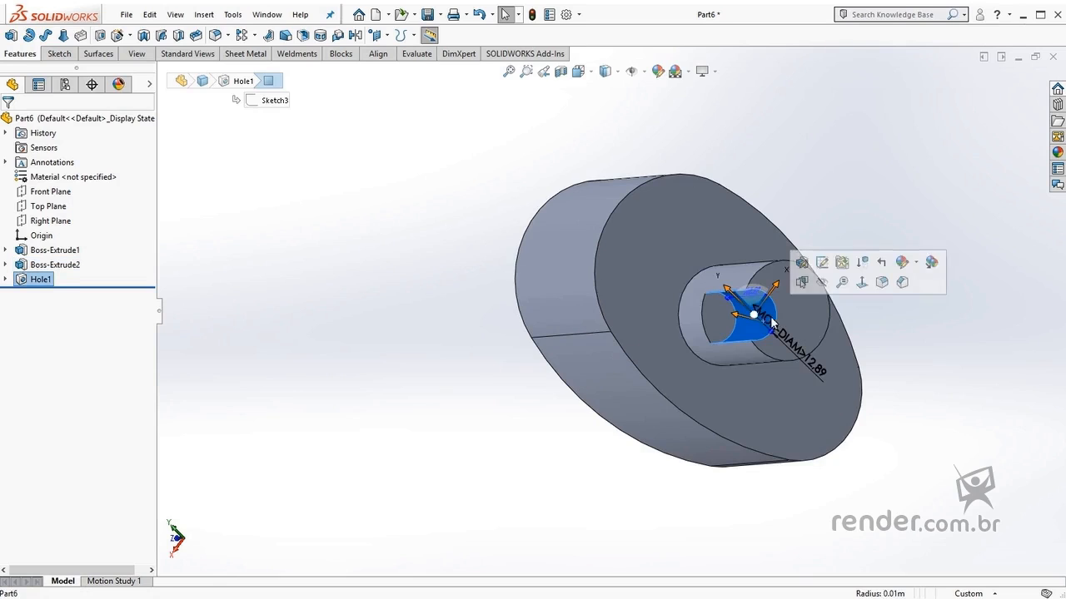
scroll(729, 316, down, 3)
drag(729, 313, 784, 306)
click(834, 248)
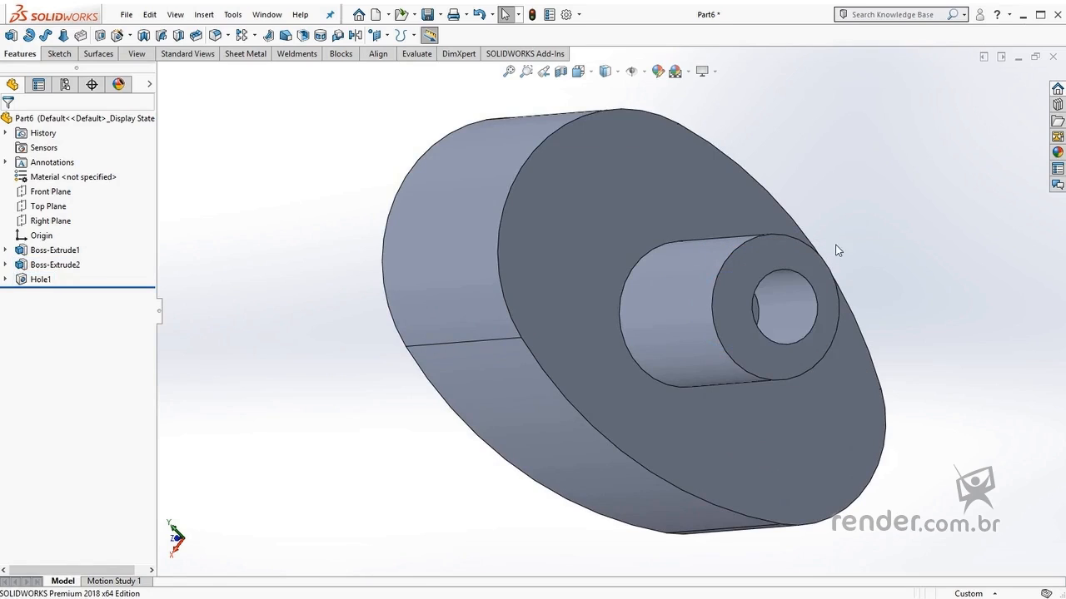
mouse_move(857, 247)
middle_down()
mouse_move(788, 207)
mouse_move(792, 340)
mouse_move(823, 361)
mouse_move(860, 326)
mouse_move(912, 326)
middle_up()
scroll(908, 321, up, 1)
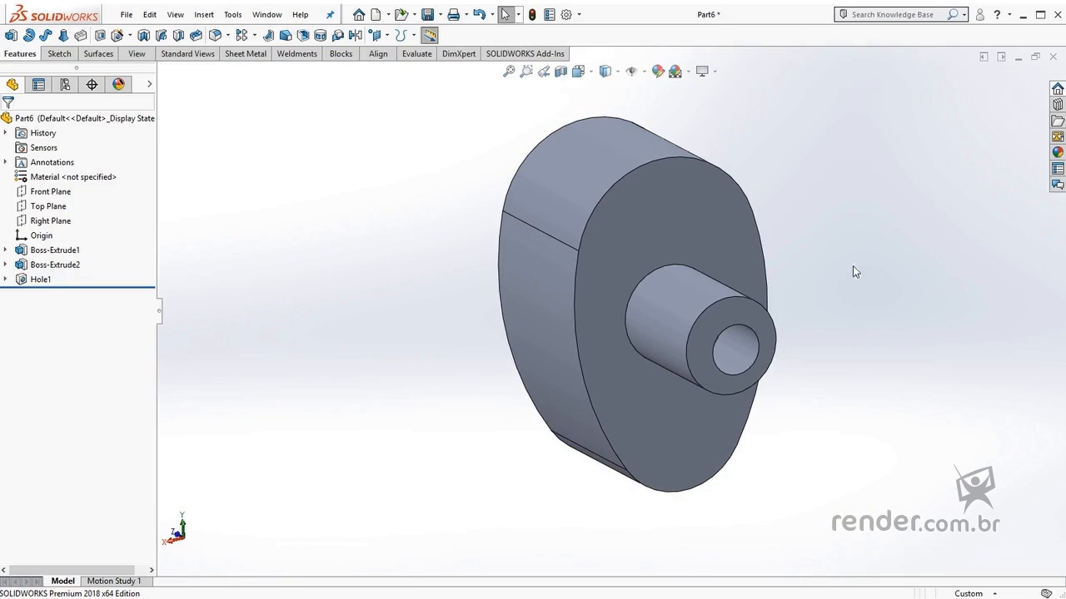
click(429, 36)
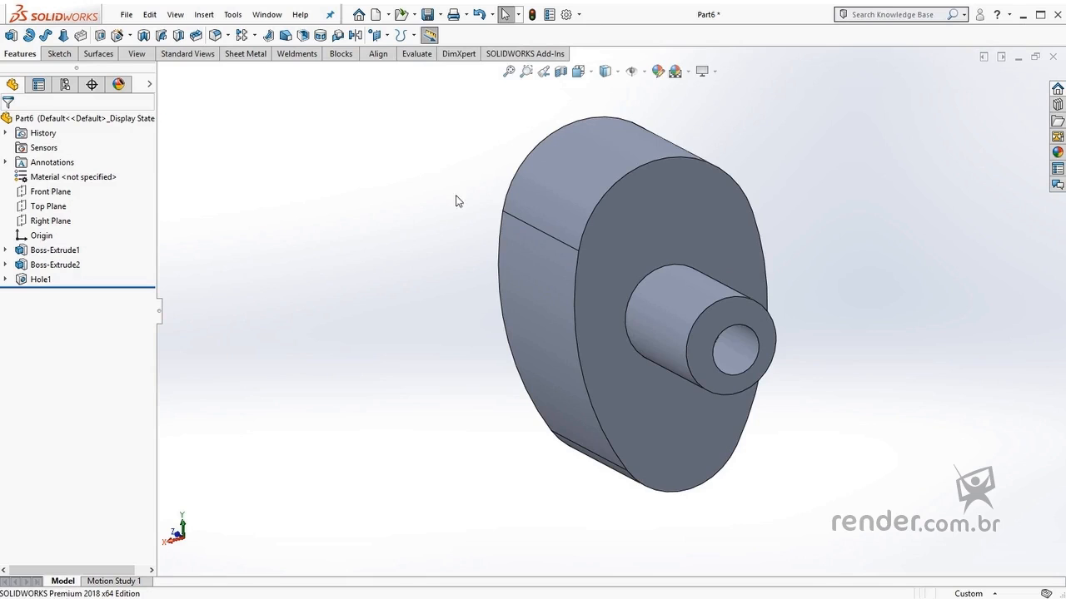